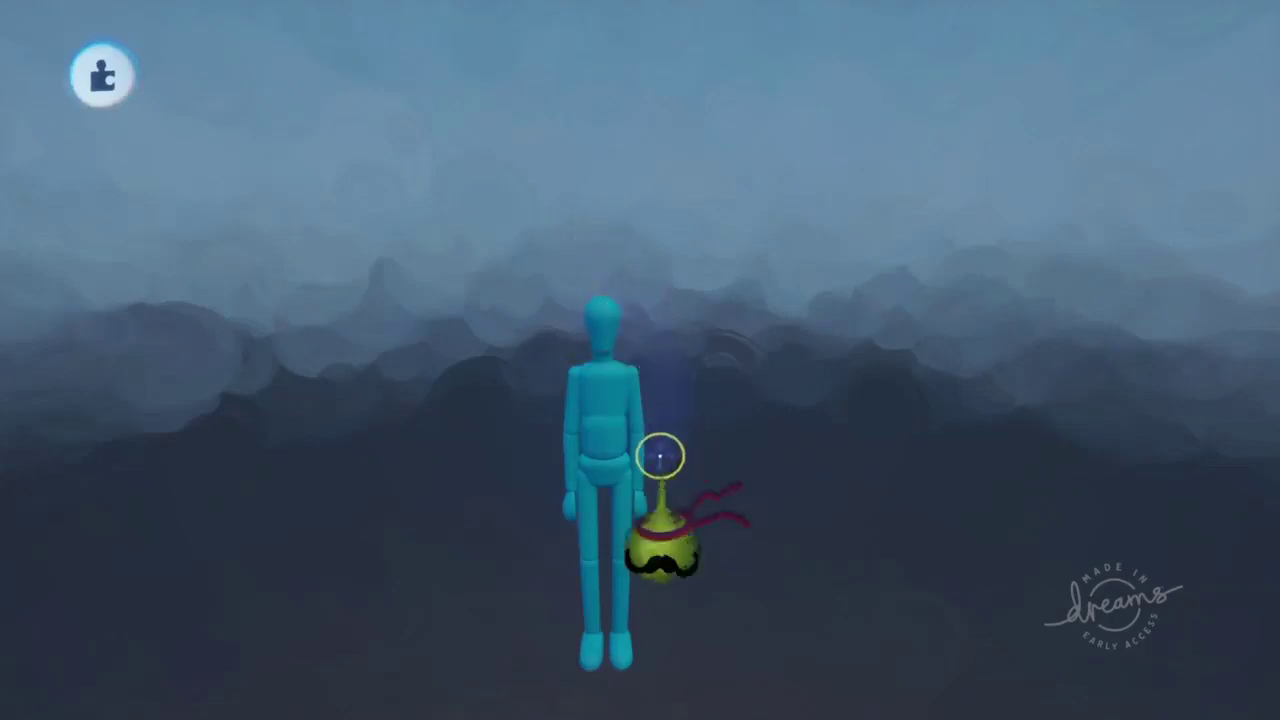
# Open the puppet's Puppet Logic and Controller Logic canvases, and add a new microchip in front of them
pyautogui.click(674, 390)
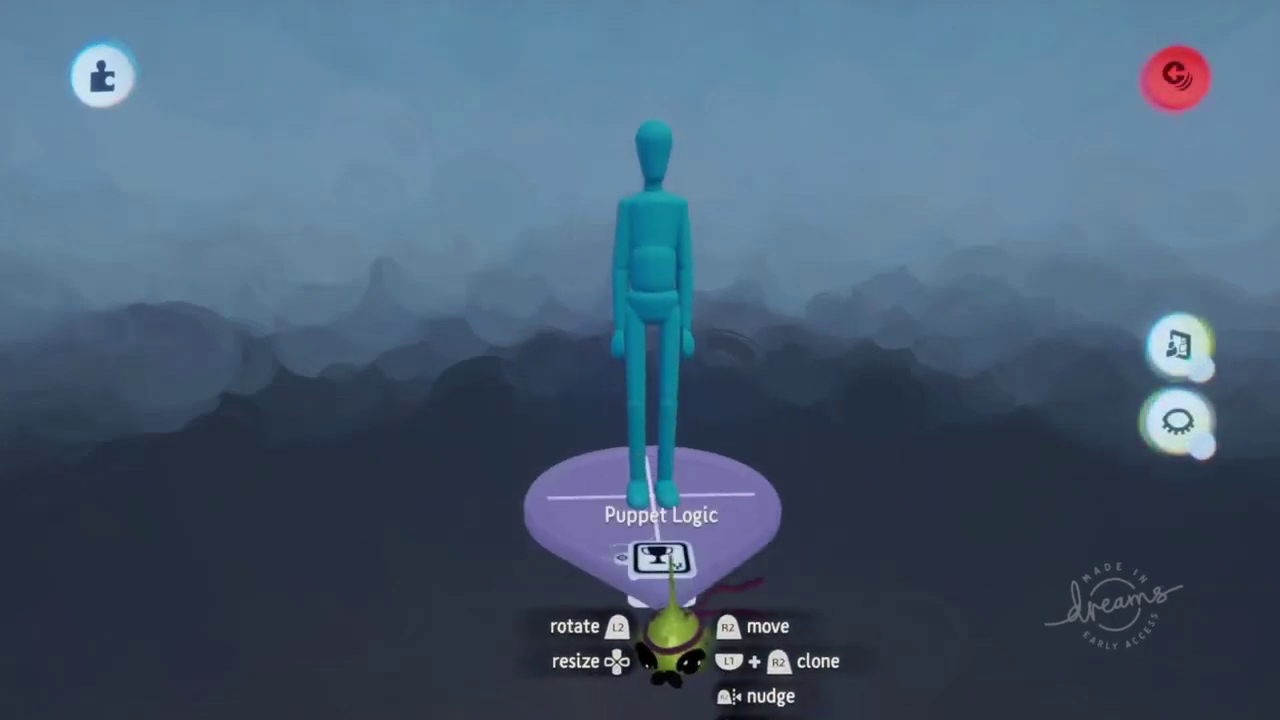
pyautogui.click(658, 560)
pyautogui.click(567, 322)
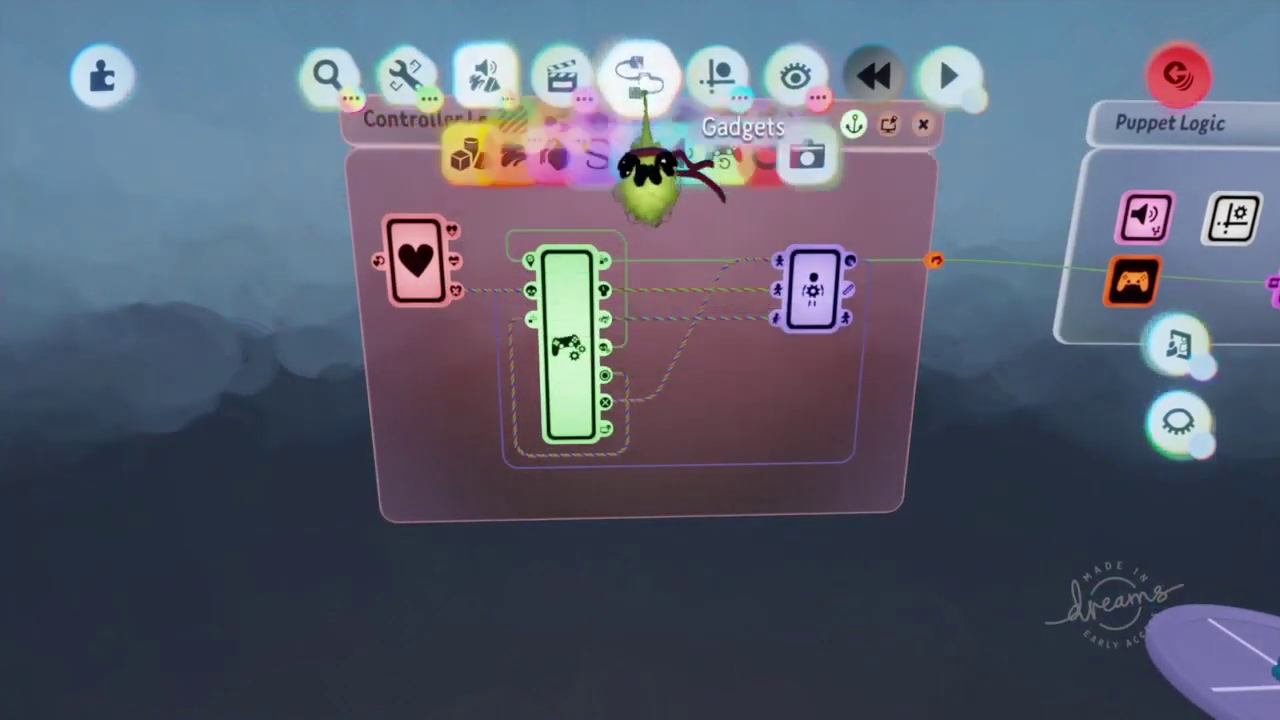
pyautogui.click(493, 153)
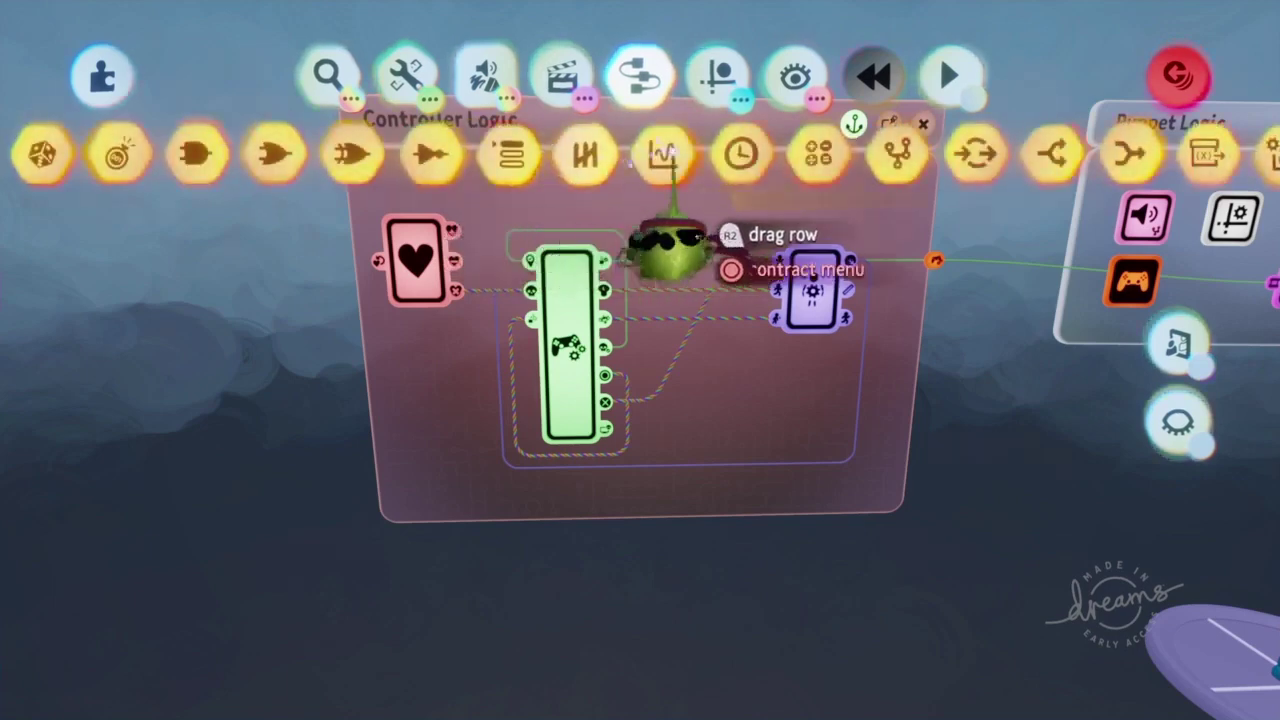
pyautogui.click(896, 153)
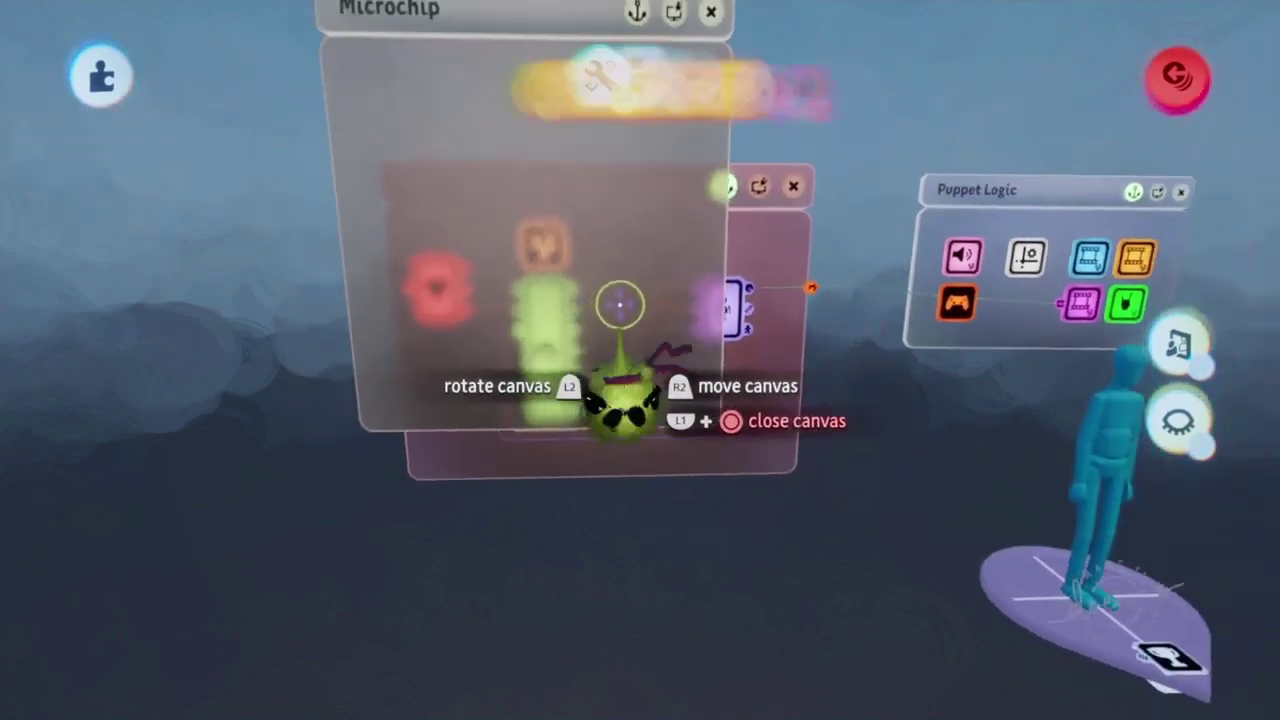
# Place a Text Displayer gadget in the new microchip
pyautogui.click(893, 155)
pyautogui.click(838, 156)
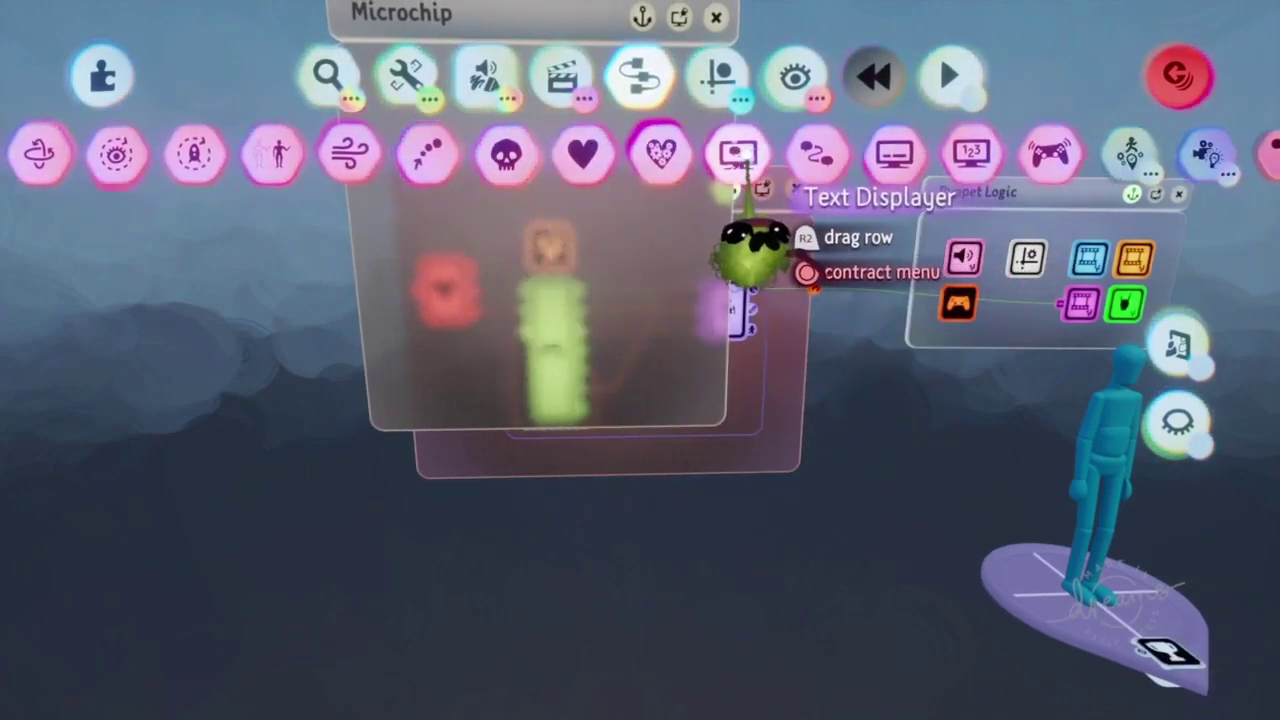
pyautogui.click(748, 185)
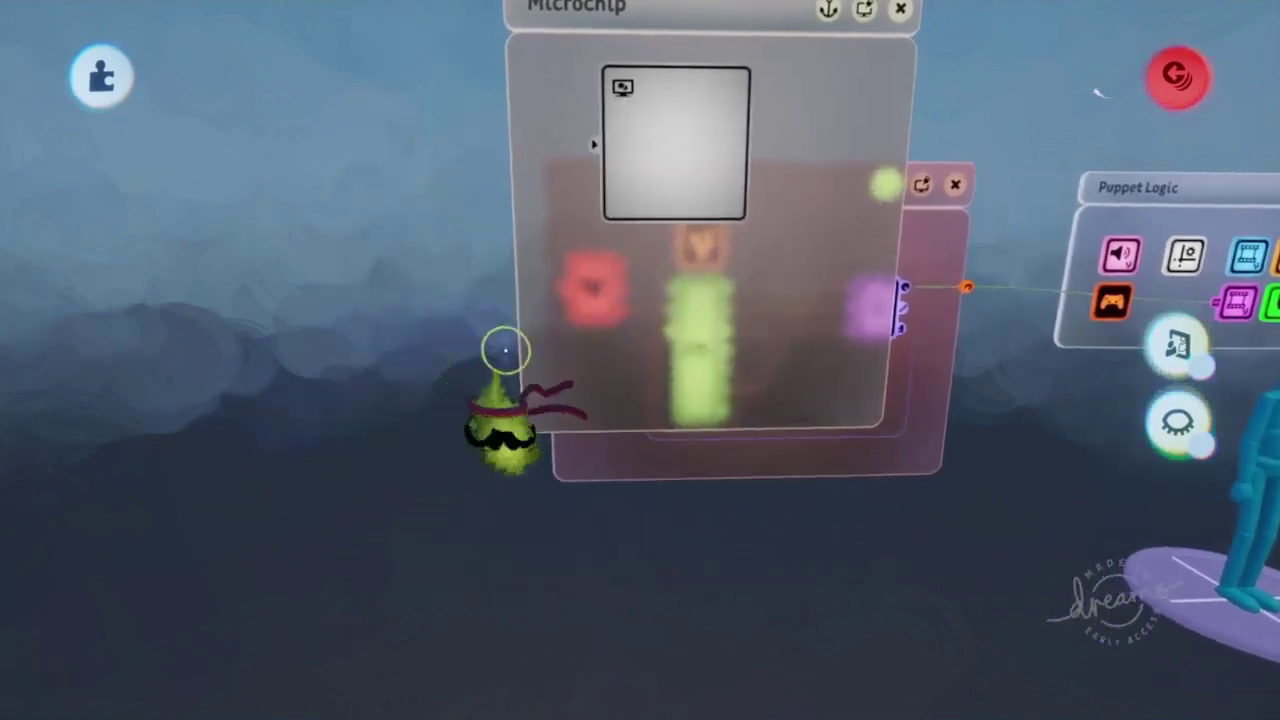
pyautogui.click(675, 288)
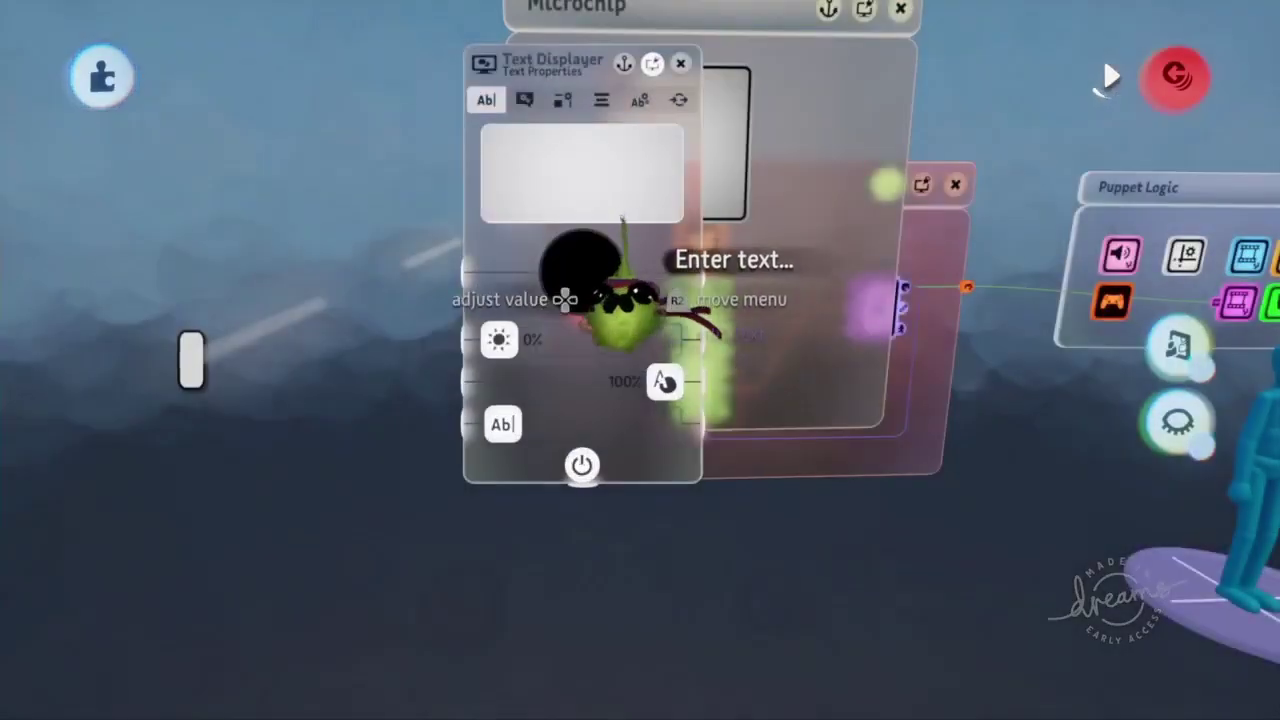
pyautogui.press('Escape')
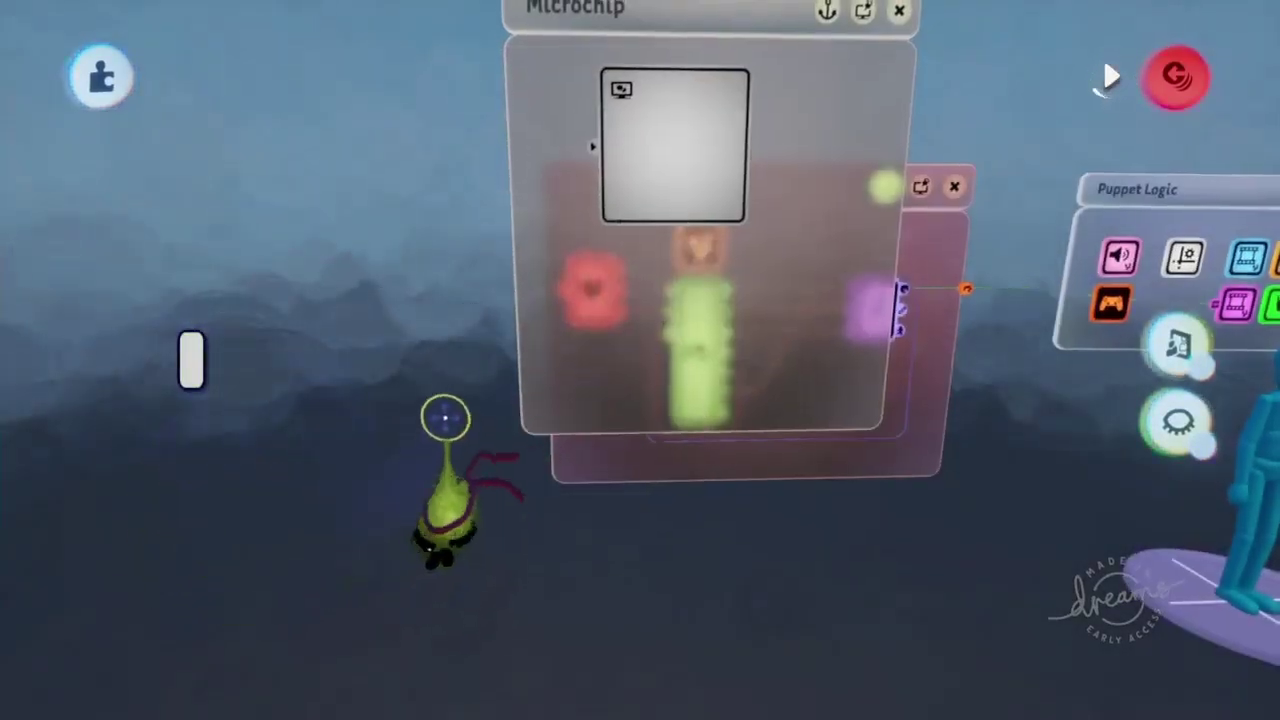
# Set the text box colour of the Text Displayer to bright green in its Text Box Properties
pyautogui.click(696, 220)
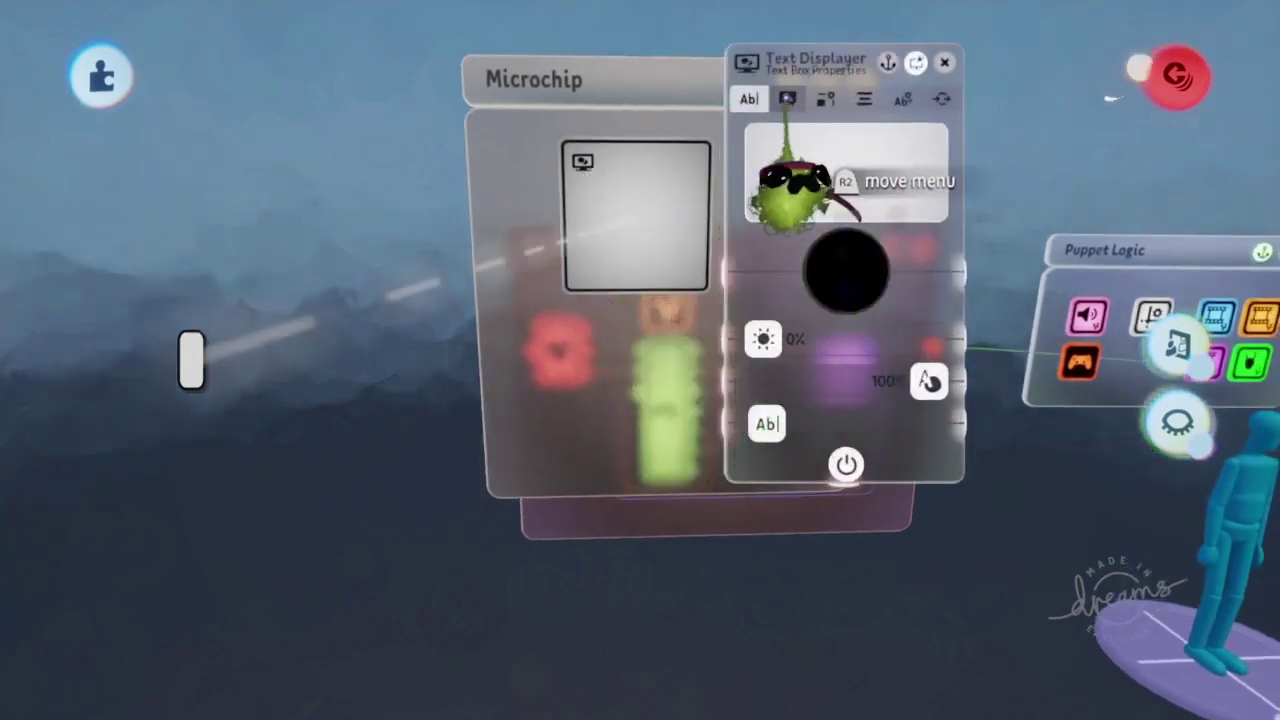
pyautogui.click(788, 99)
pyautogui.moveTo(820, 324); pyautogui.dragTo(605, 344)
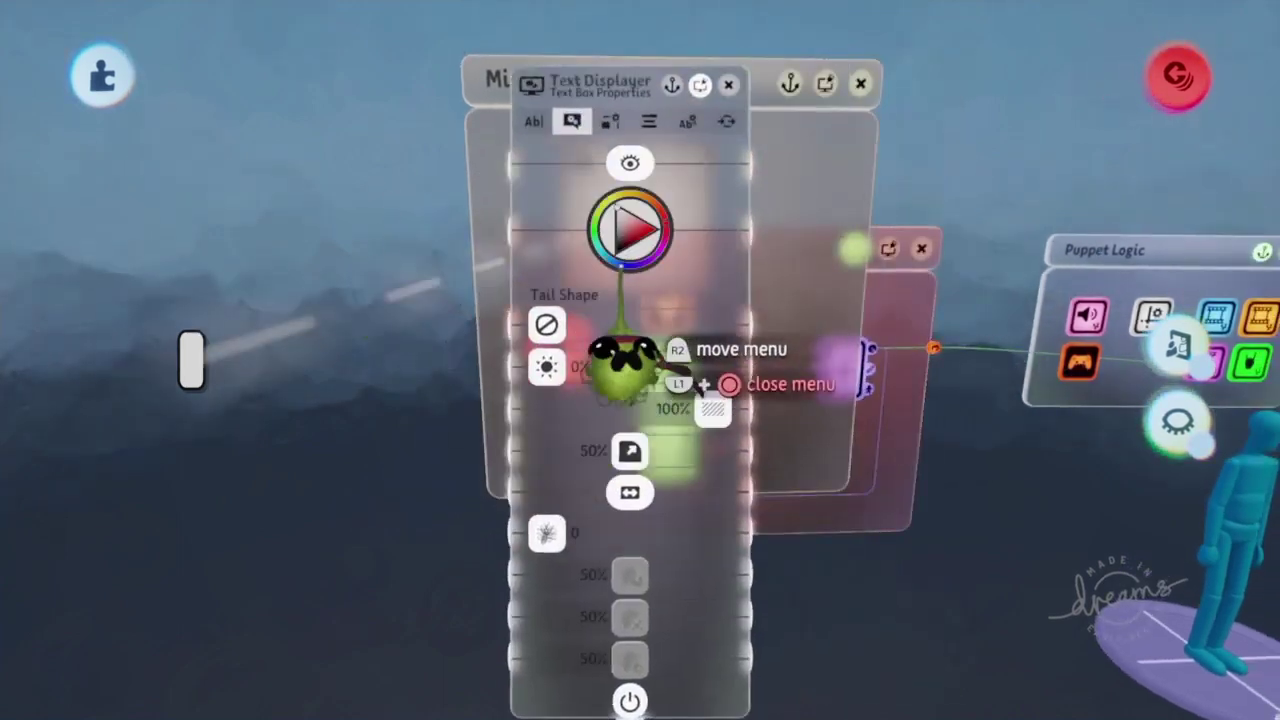
pyautogui.click(606, 262)
pyautogui.moveTo(636, 238); pyautogui.dragTo(698, 230)
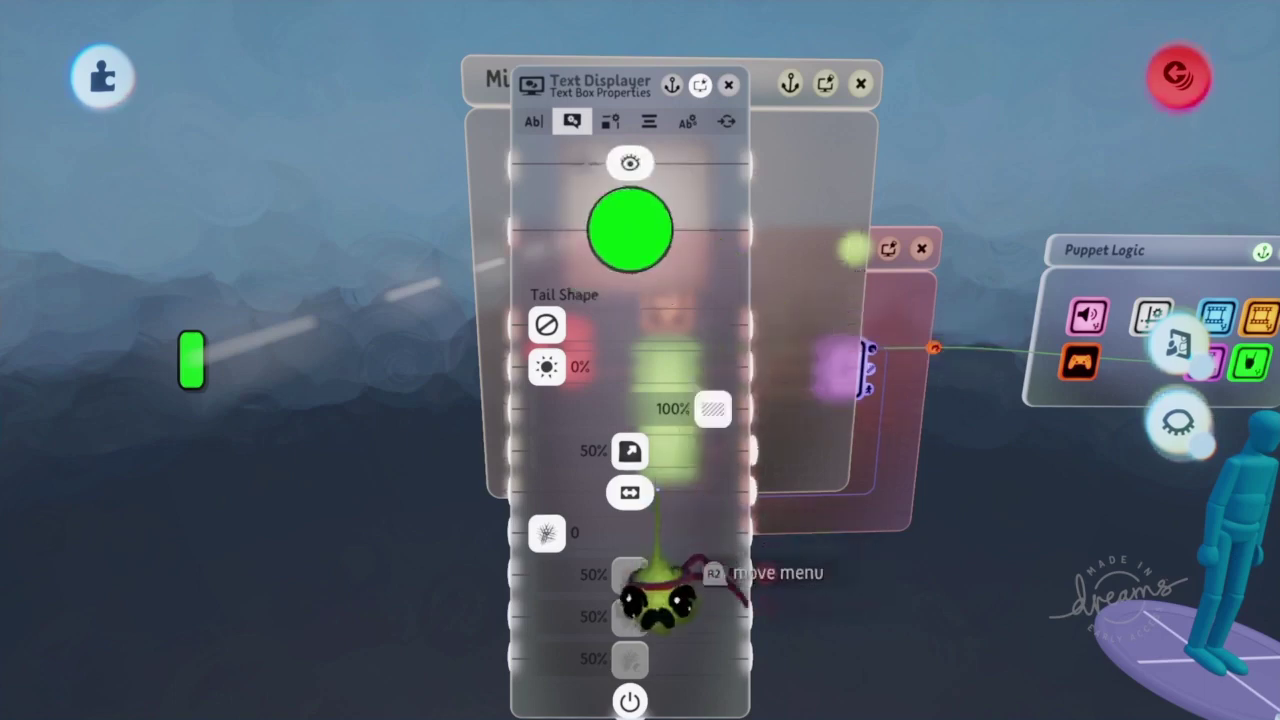
# Turn off Autofit for the green text box and flatten it into a long thin bar
pyautogui.click(611, 122)
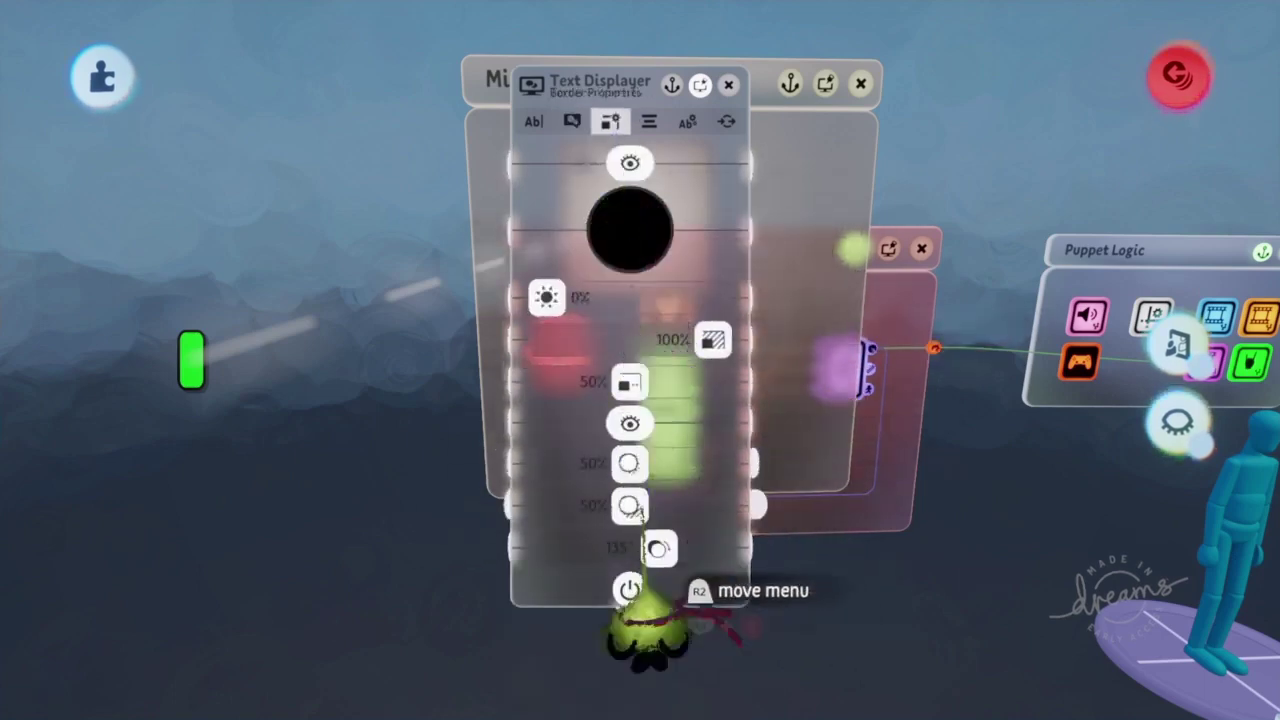
pyautogui.click(571, 121)
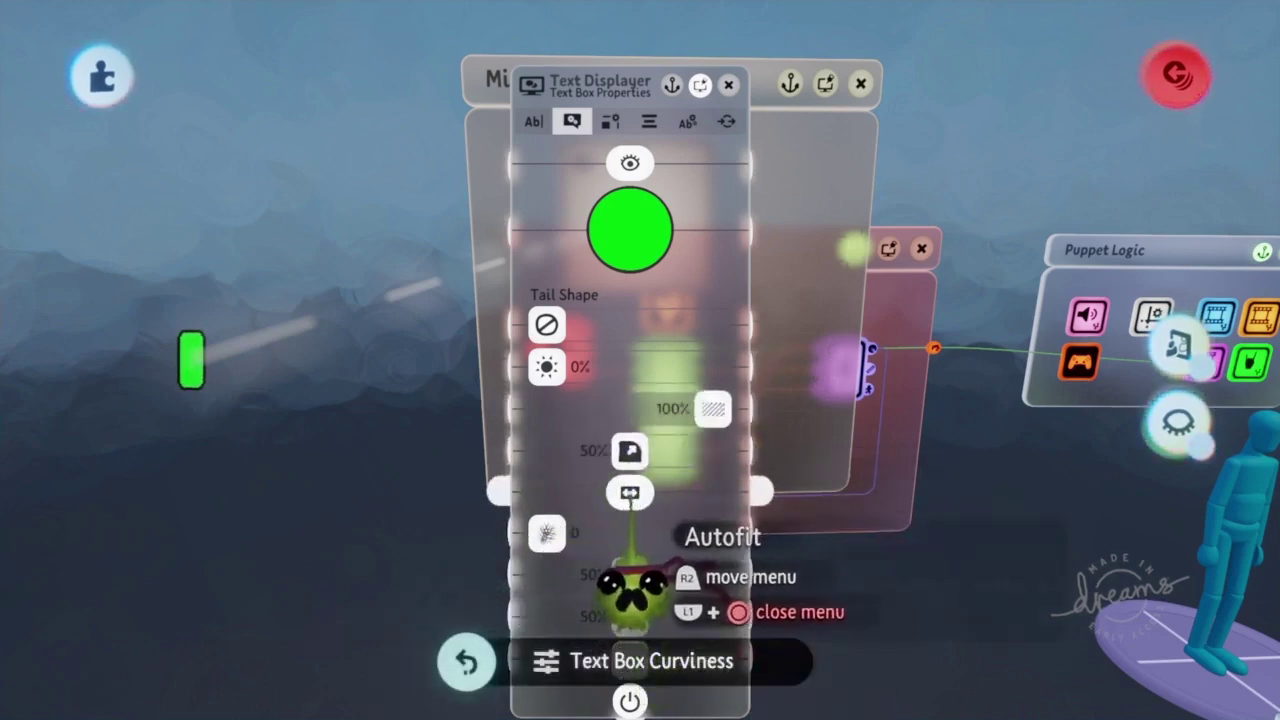
pyautogui.click(629, 492)
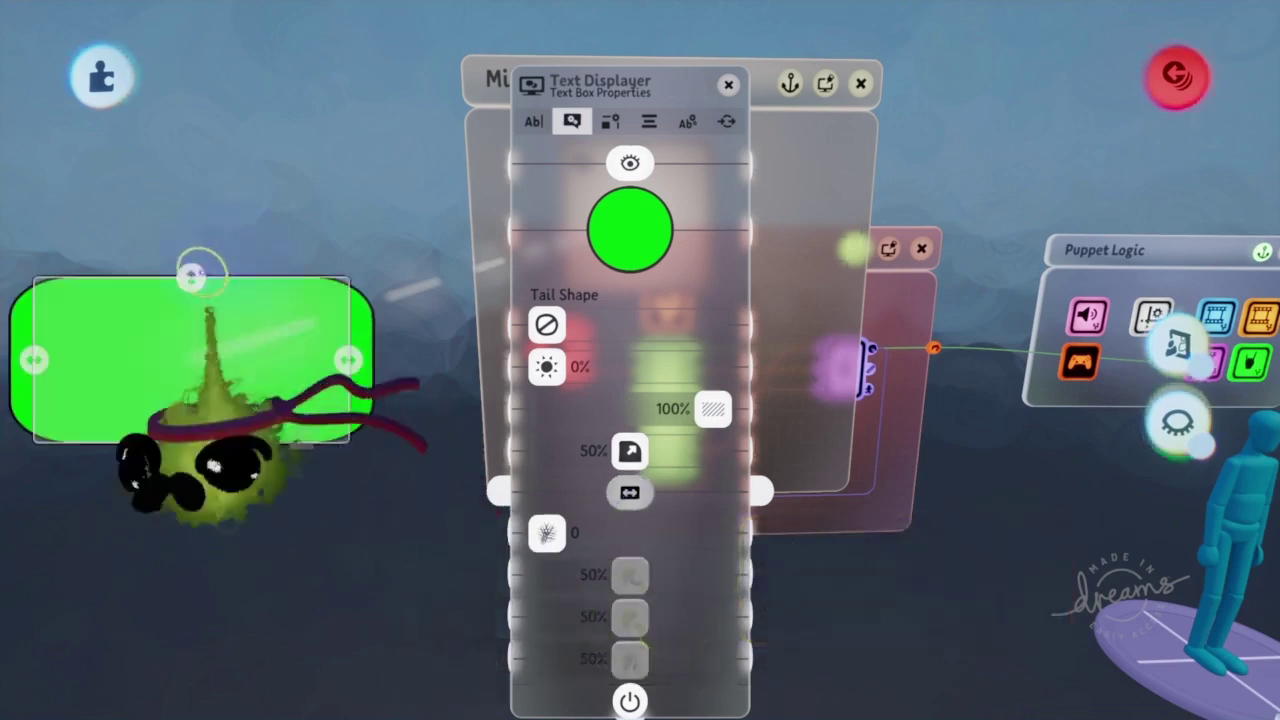
pyautogui.moveTo(190, 280); pyautogui.dragTo(191, 350)
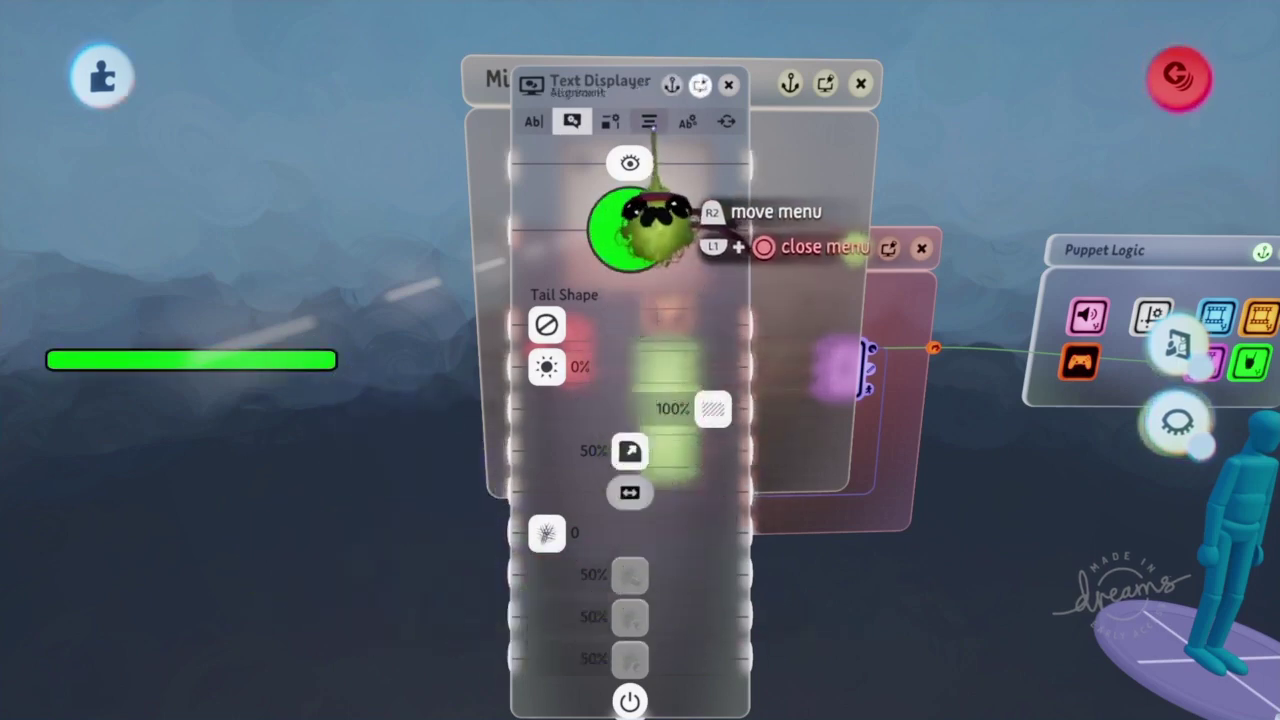
# Try the right, left and centre horizontal screen alignments on the green bar, and test shrinking its width with centre alignment
pyautogui.click(649, 121)
pyautogui.click(653, 332)
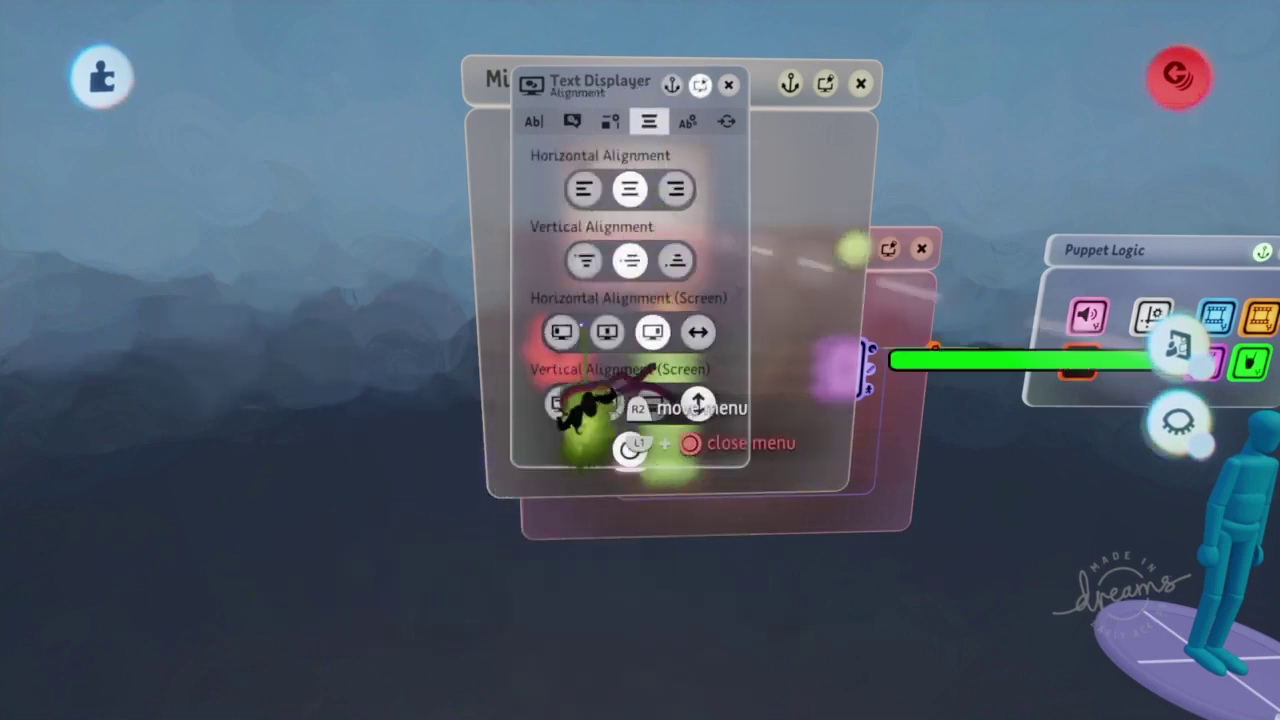
pyautogui.click(562, 332)
pyautogui.click(607, 332)
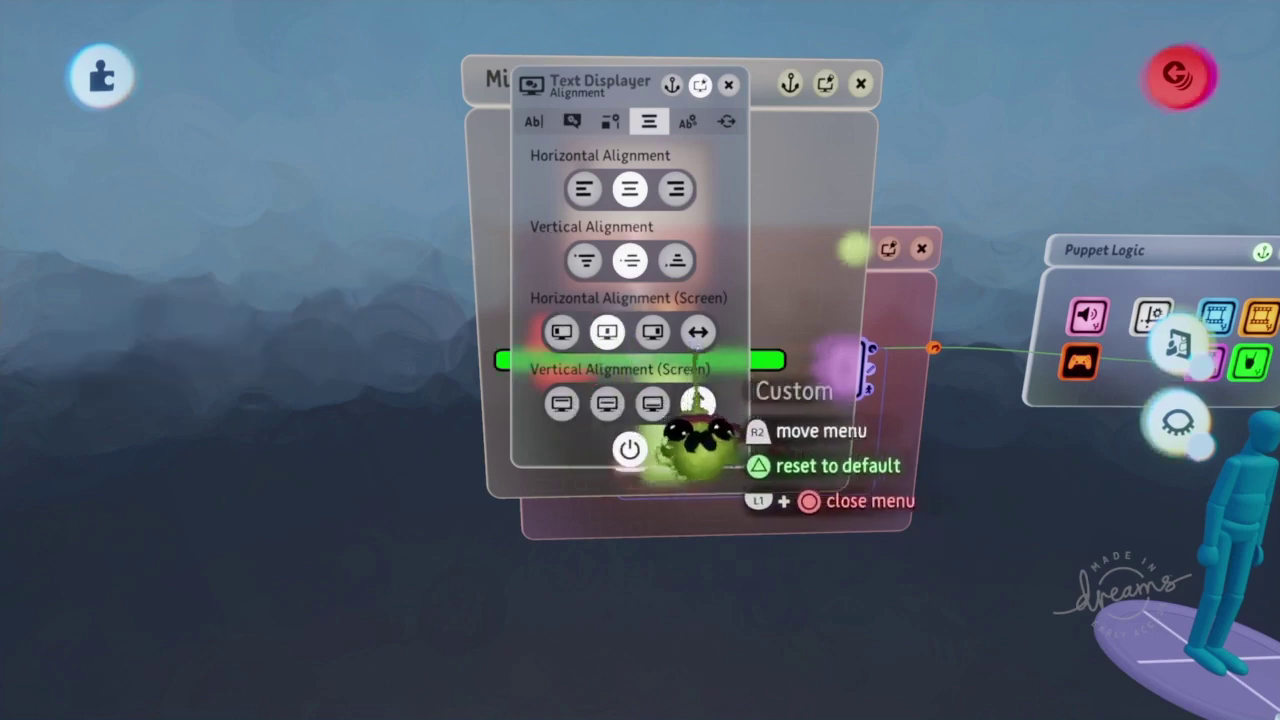
pyautogui.moveTo(717, 347); pyautogui.dragTo(1096, 326)
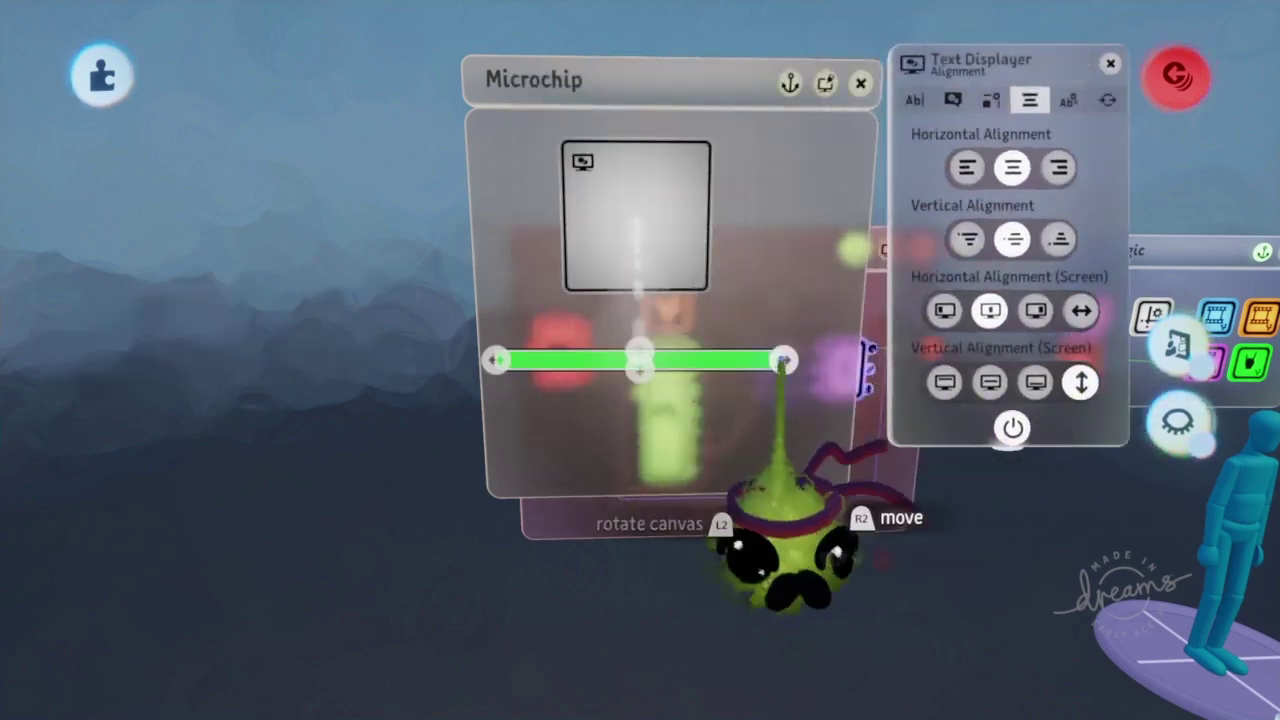
pyautogui.moveTo(783, 361); pyautogui.dragTo(656, 366)
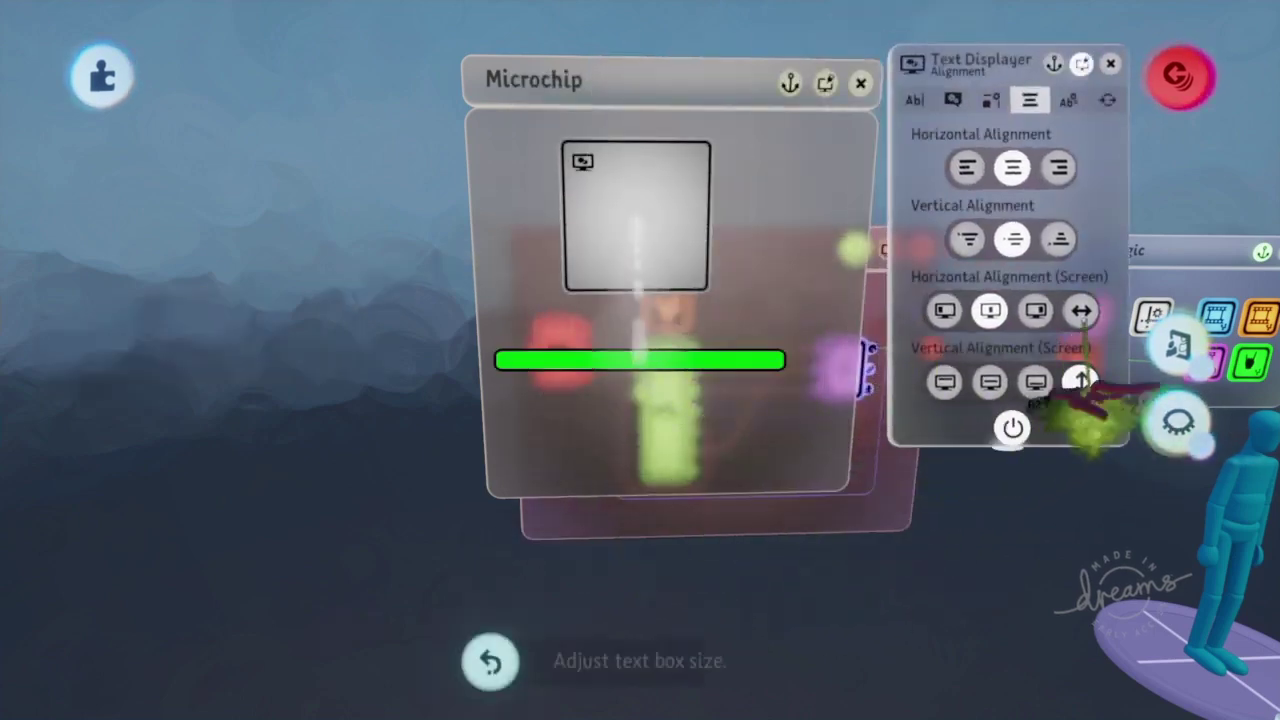
# Try Custom horizontal screen alignment on the green bar, test resizing it, and undo the resize
pyautogui.click(1083, 316)
pyautogui.moveTo(337, 362); pyautogui.dragTo(320, 395)
pyautogui.hotkey('ctrl', 'z')
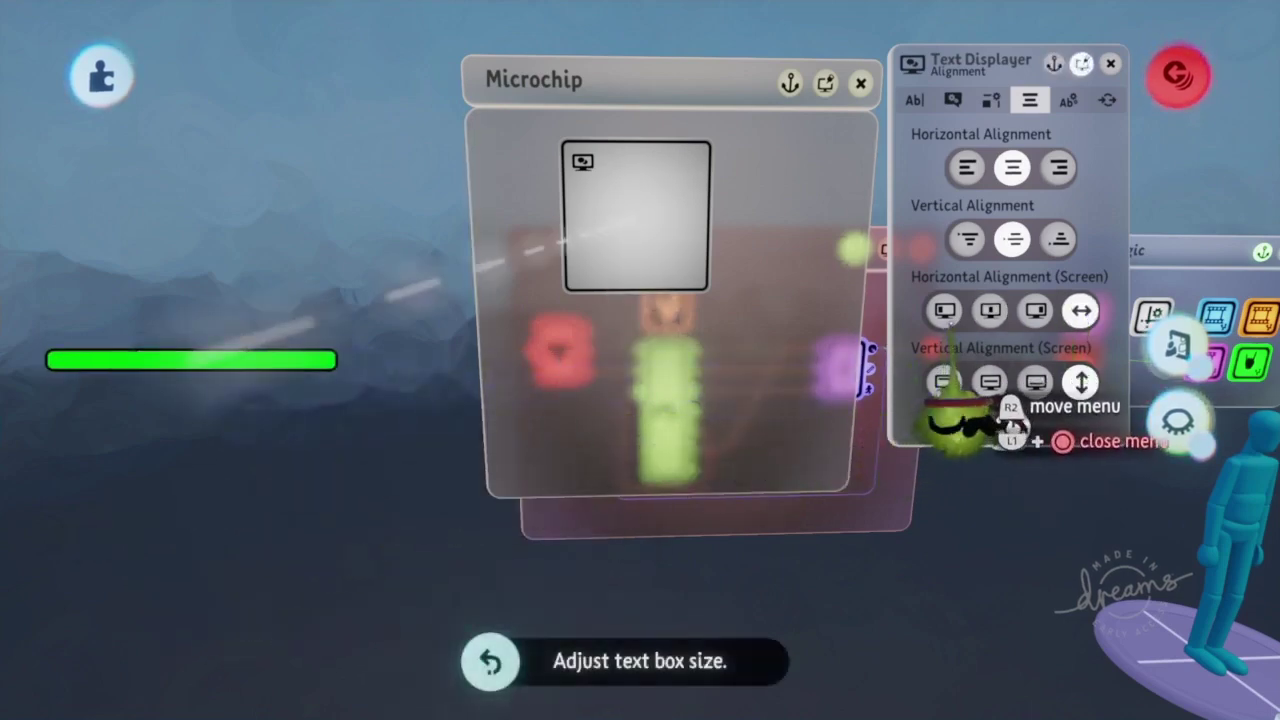
# Align the green bar left horizontally on the screen, test-shrink and restore its width, and align it vertically to the bottom
pyautogui.click(945, 311)
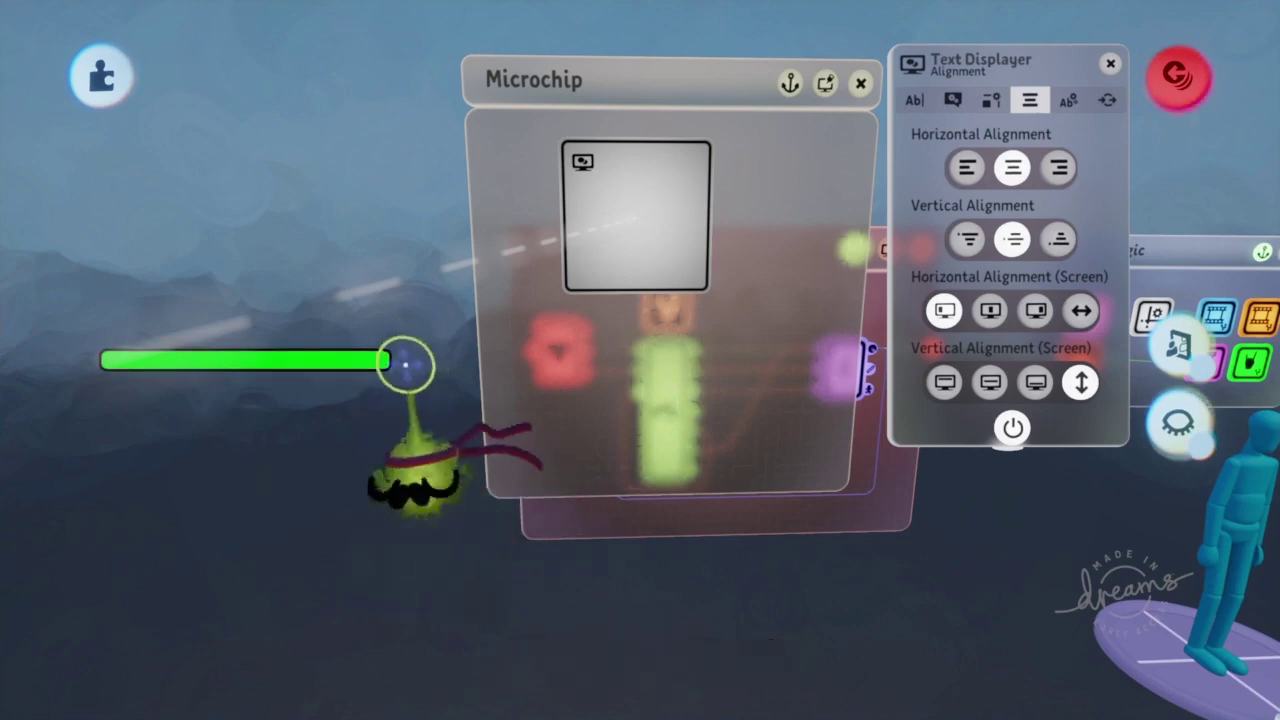
pyautogui.moveTo(407, 367); pyautogui.dragTo(112, 360)
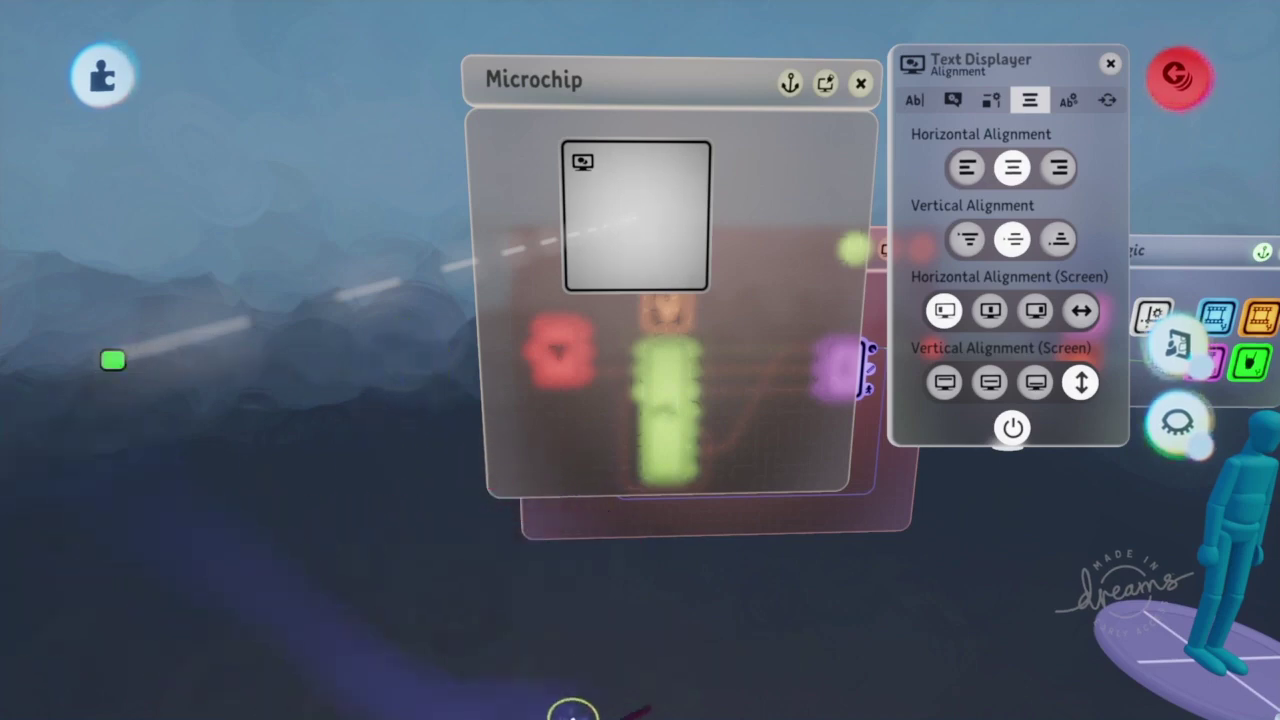
pyautogui.hotkey('ctrl', 'z')
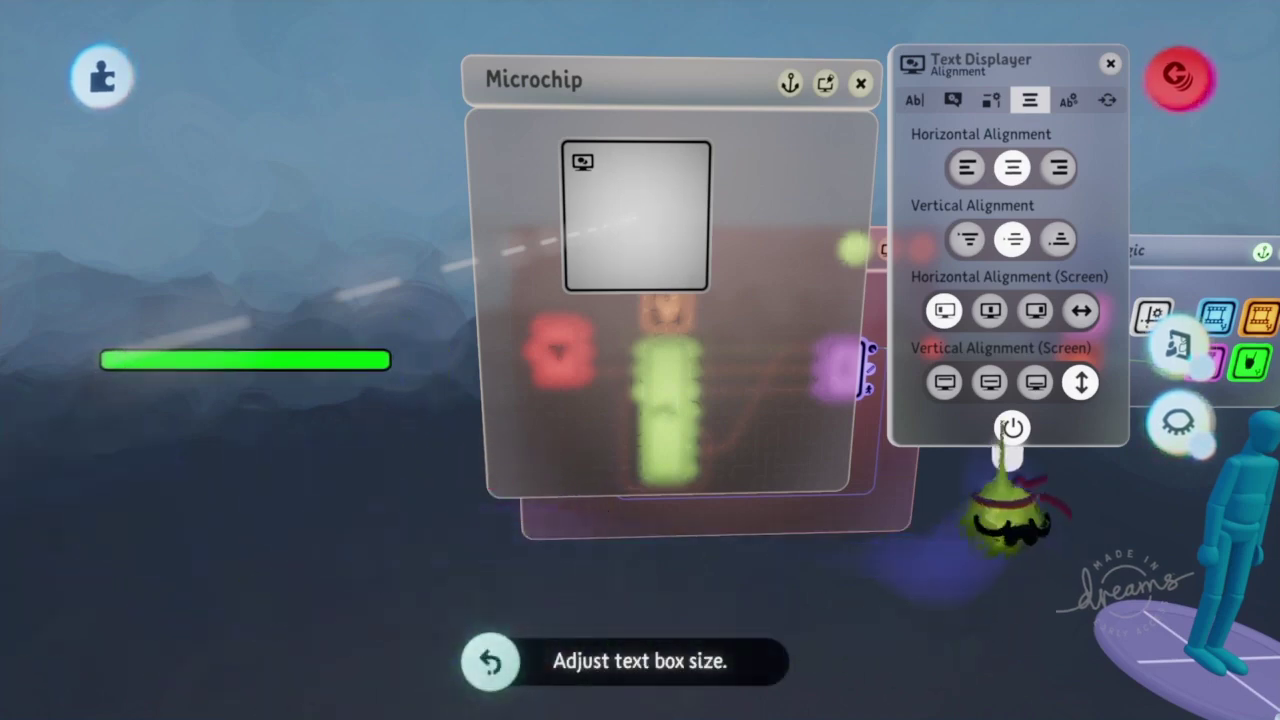
pyautogui.click(1036, 382)
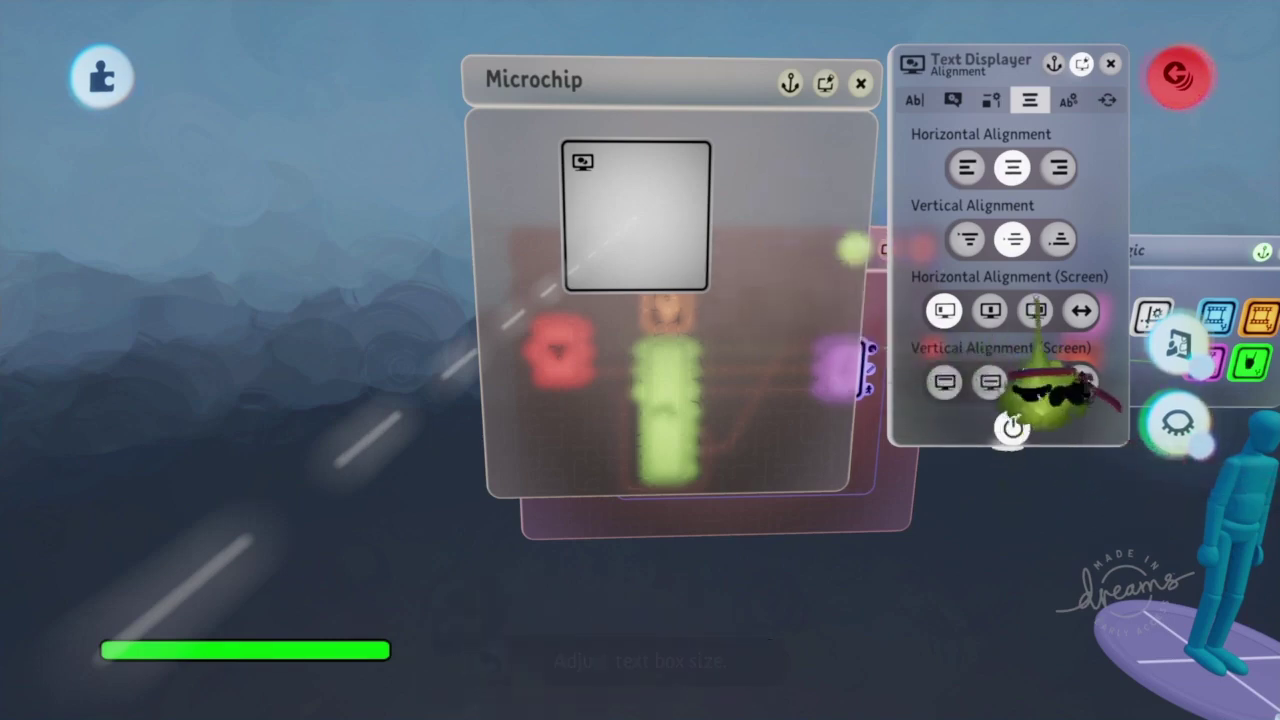
pyautogui.press('Escape')
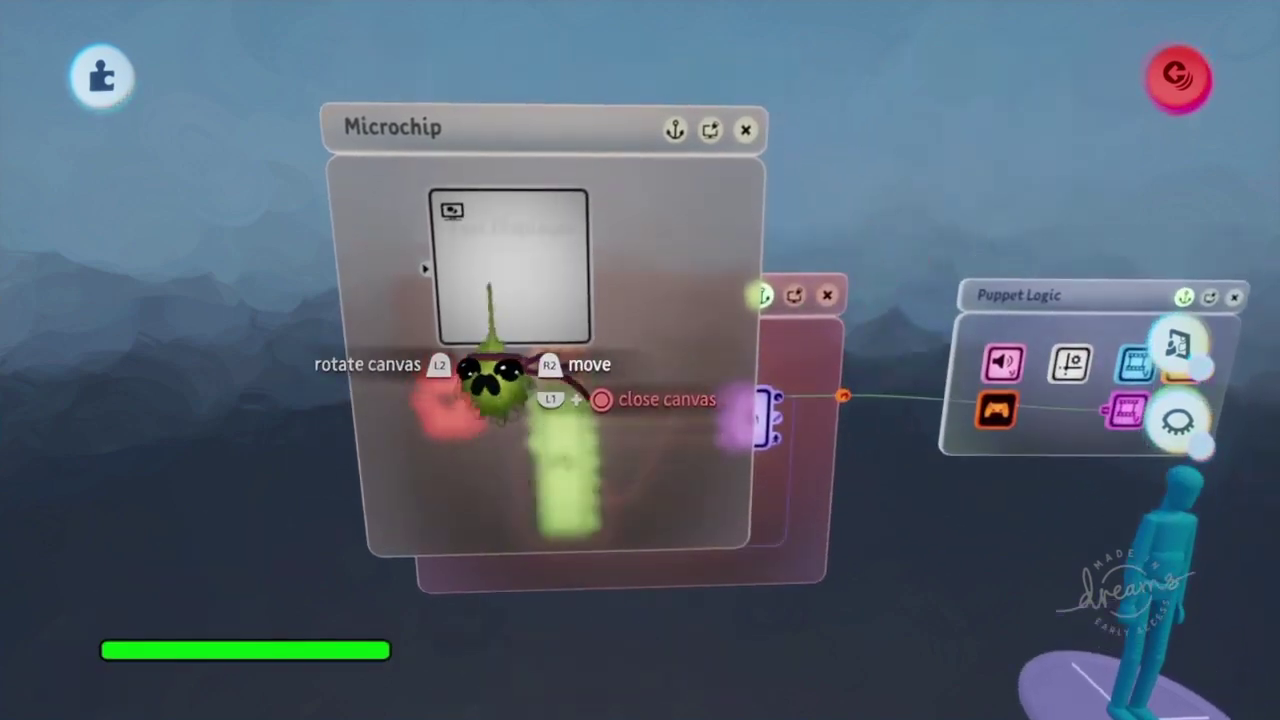
# Clone the Text Displayer beside the original in the microchip and set the clone's text box colour to black
pyautogui.moveTo(528, 275); pyautogui.dragTo(688, 276)
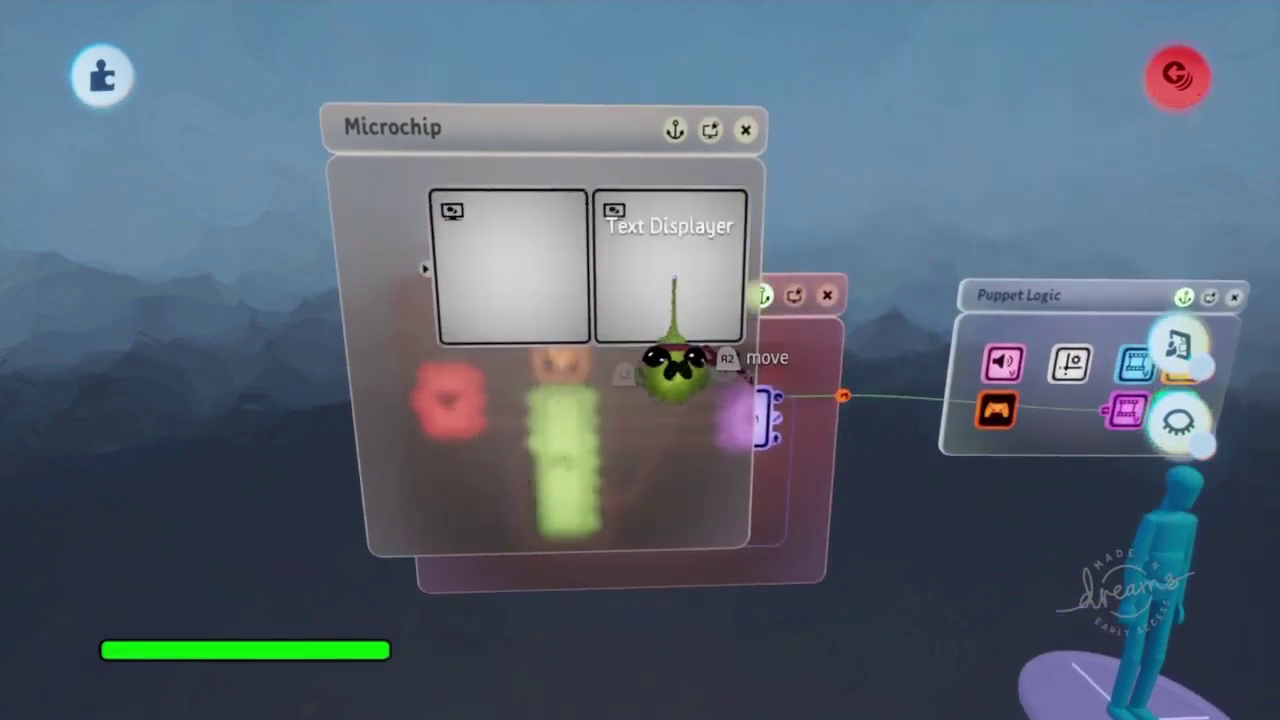
pyautogui.click(674, 345)
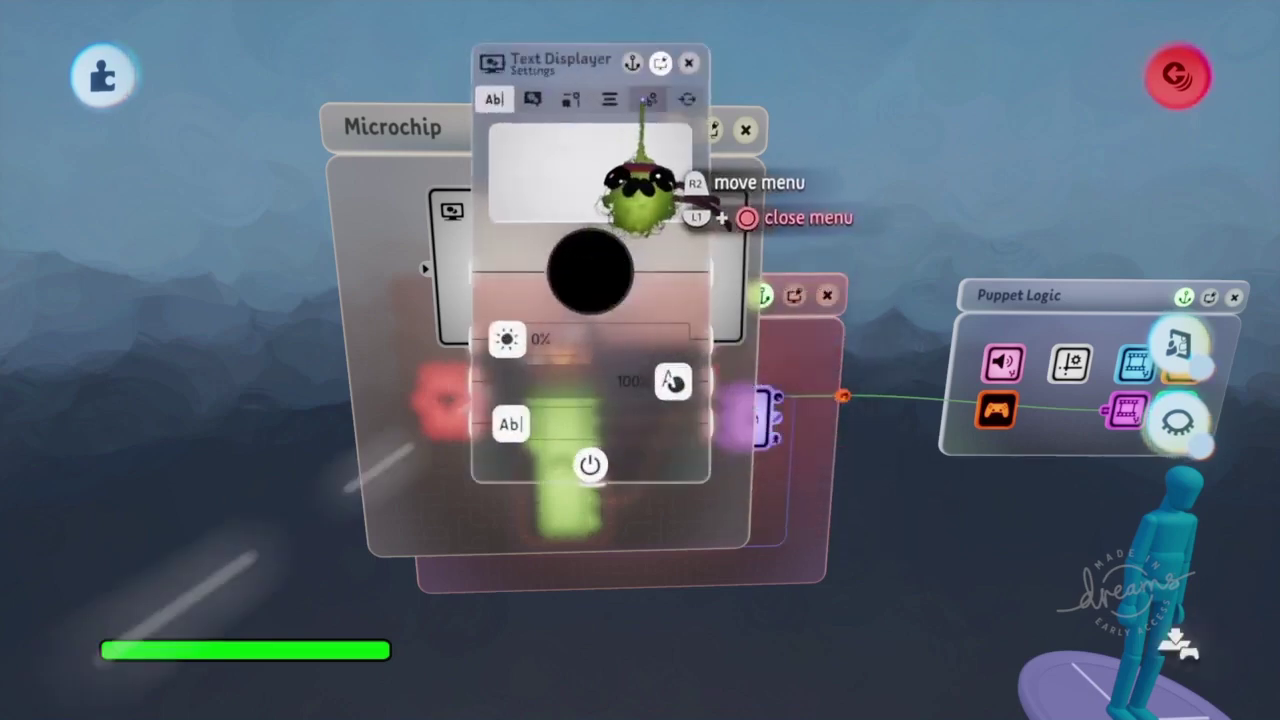
pyautogui.click(530, 99)
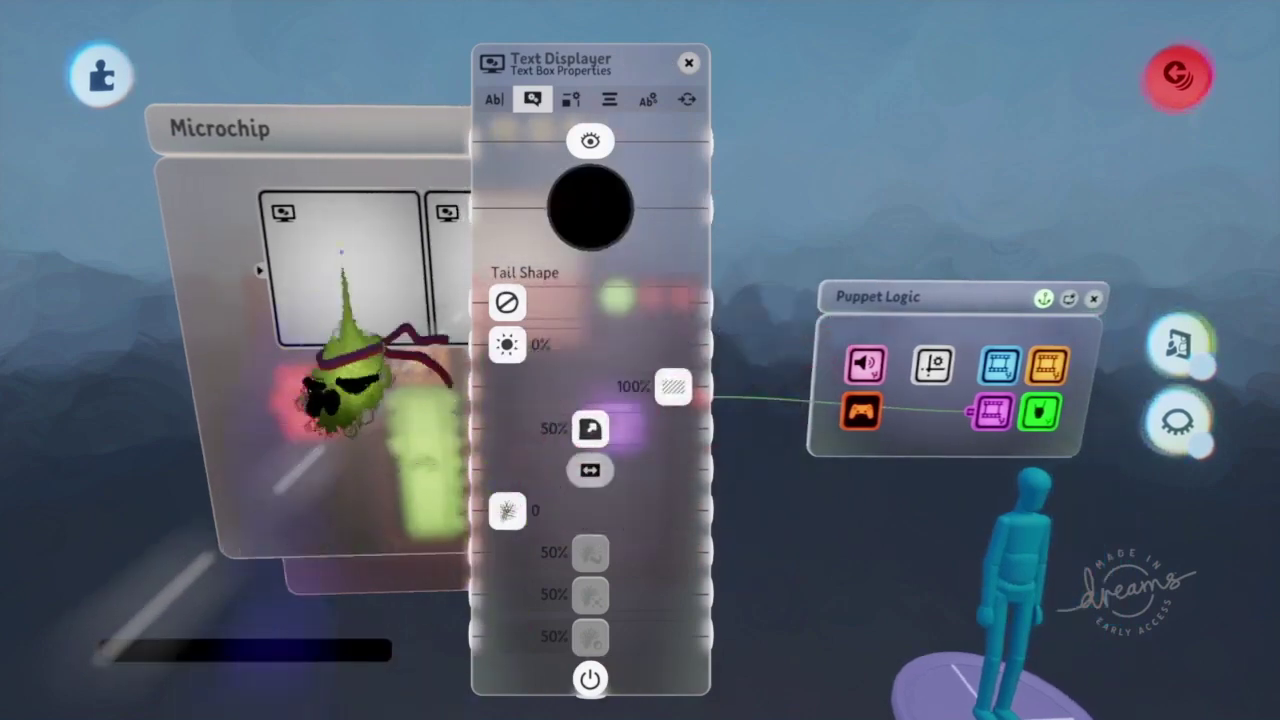
# Set the Sort Order of the original green Text Displayer to 2 and compare it with the black clone's settings
pyautogui.click(342, 252)
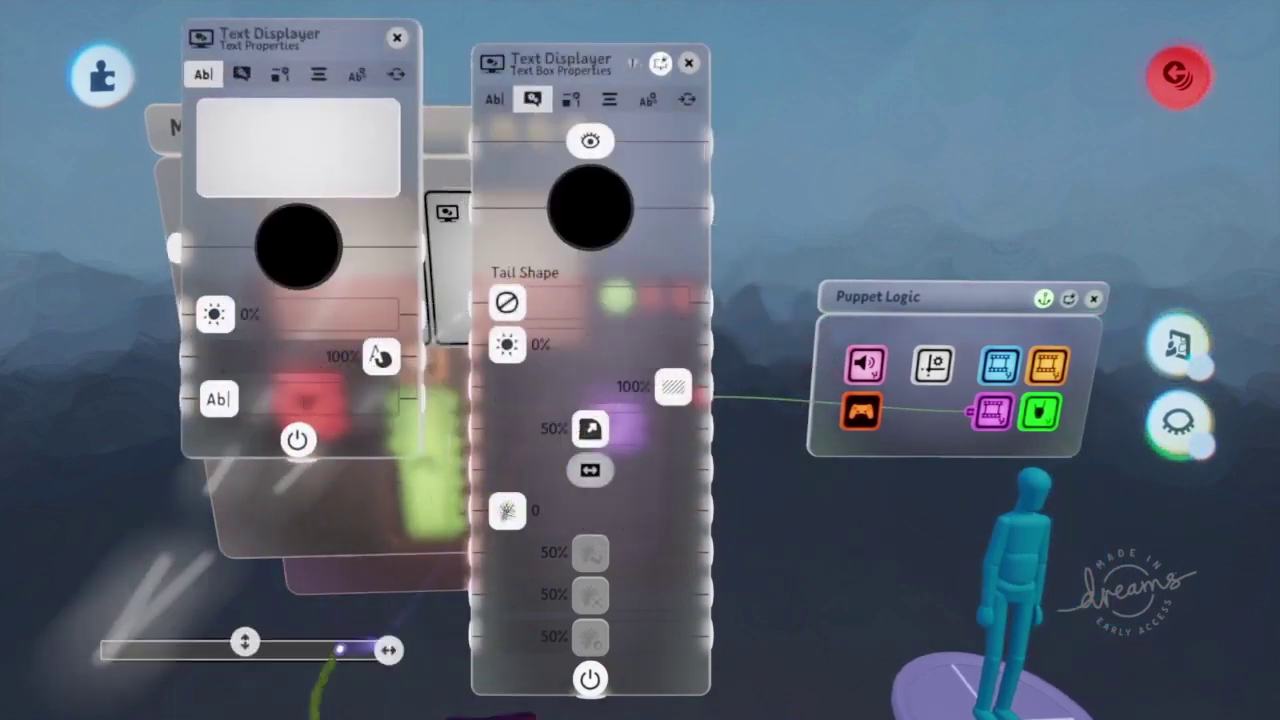
pyautogui.click(252, 118)
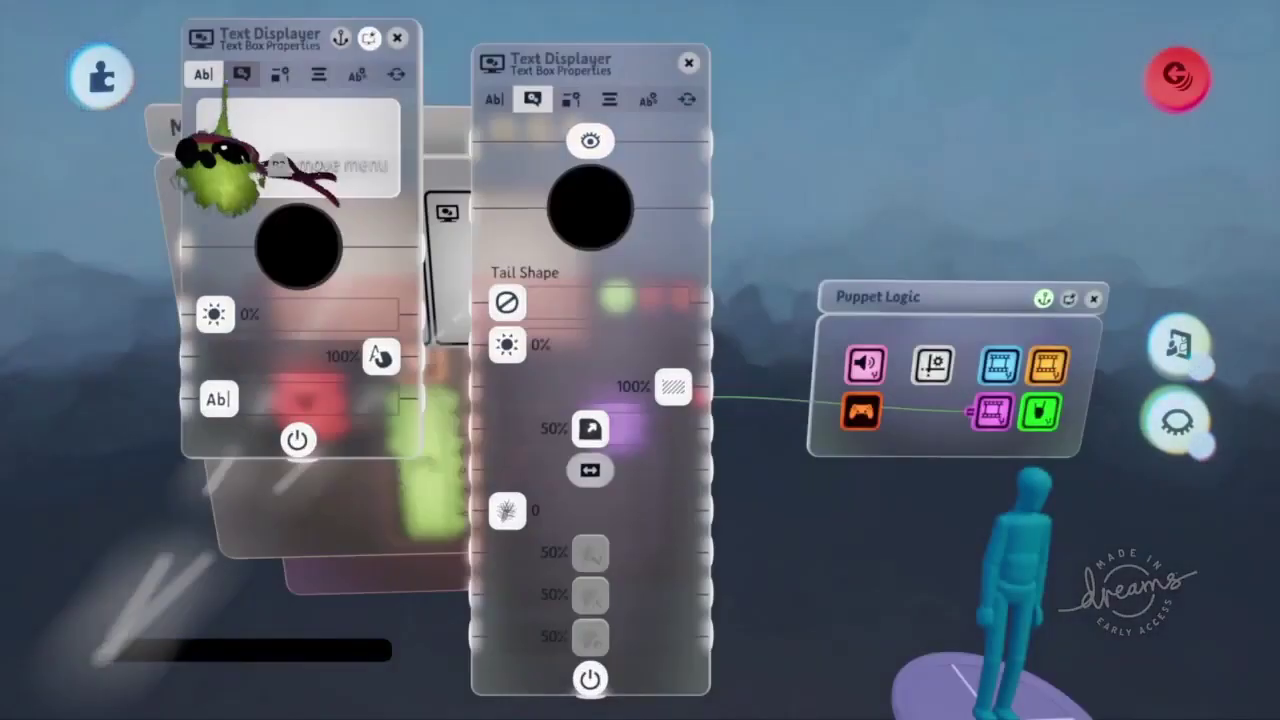
pyautogui.click(242, 75)
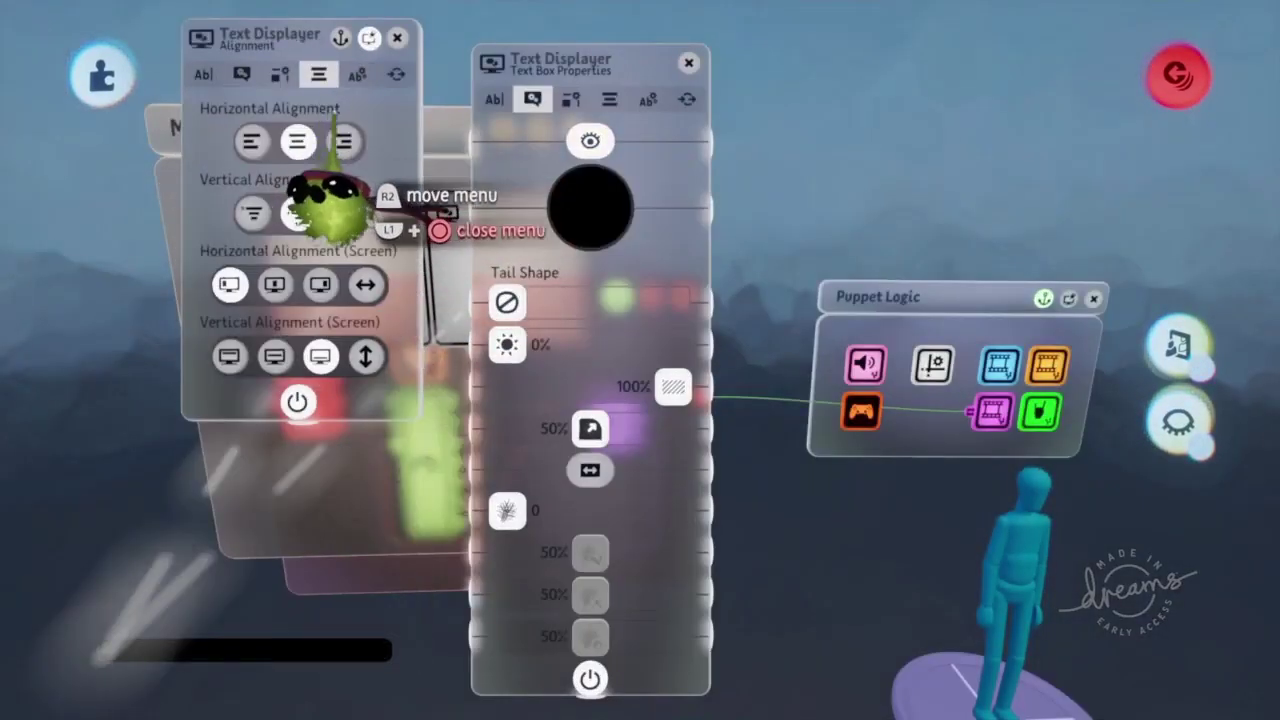
pyautogui.click(357, 74)
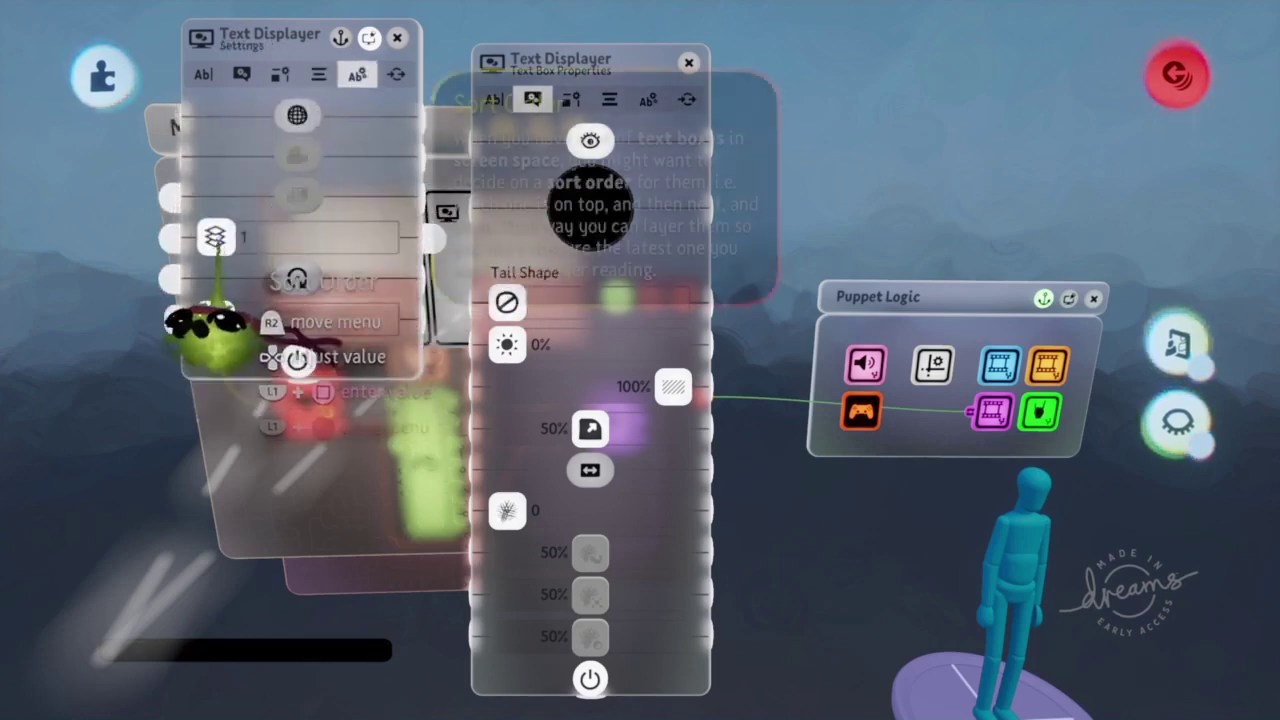
pyautogui.moveTo(225, 243); pyautogui.dragTo(258, 238)
pyautogui.click(647, 99)
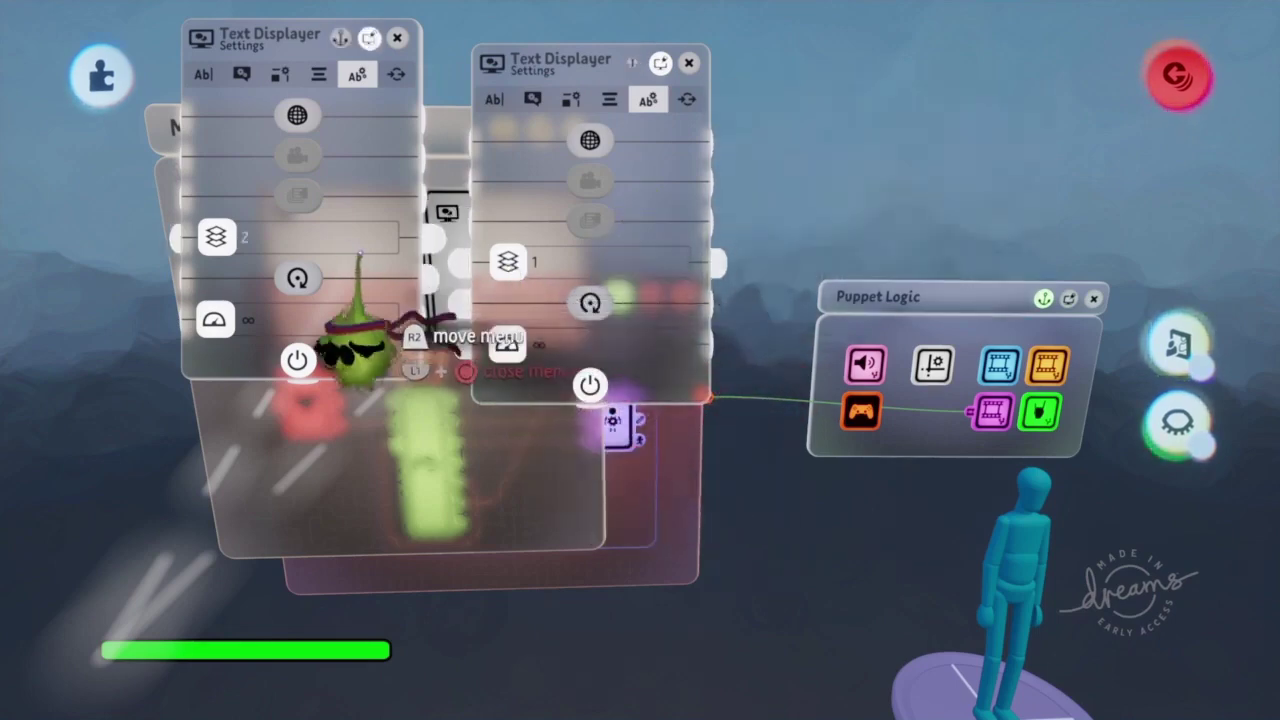
pyautogui.press('Escape')
pyautogui.press('Escape')
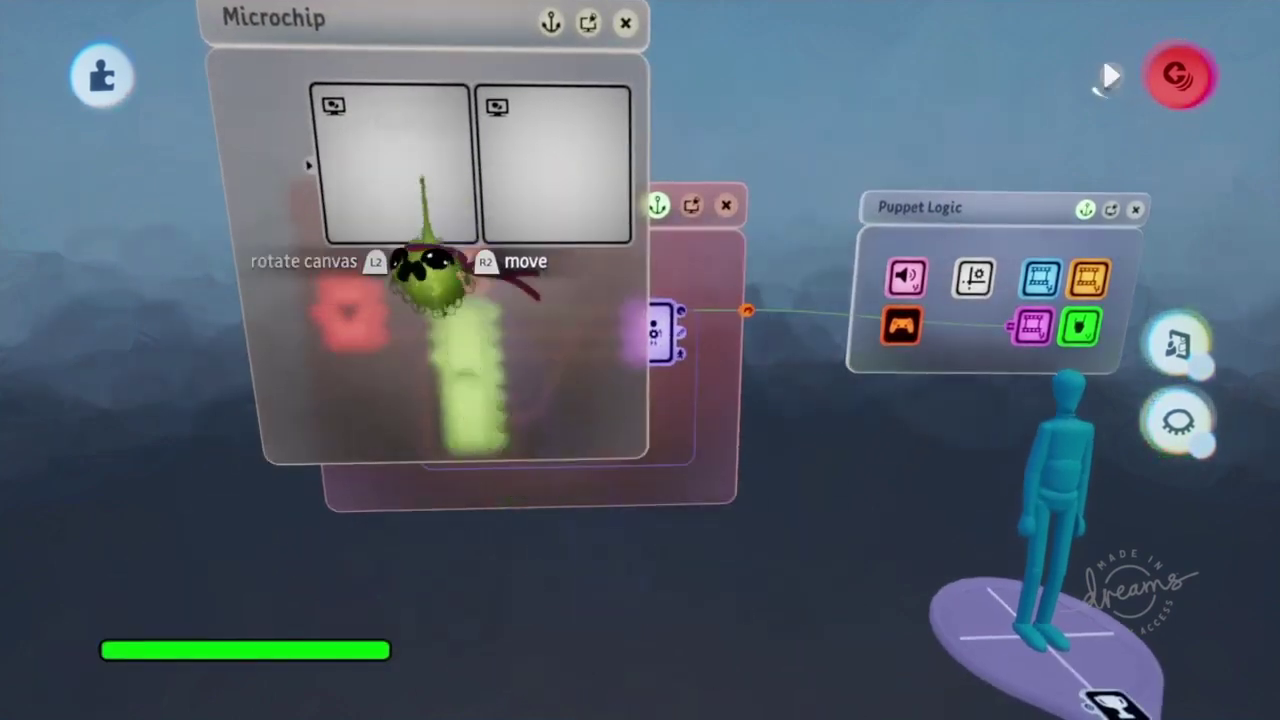
# Test-shrink the green bar over the black one and undo the resize
pyautogui.click(426, 188)
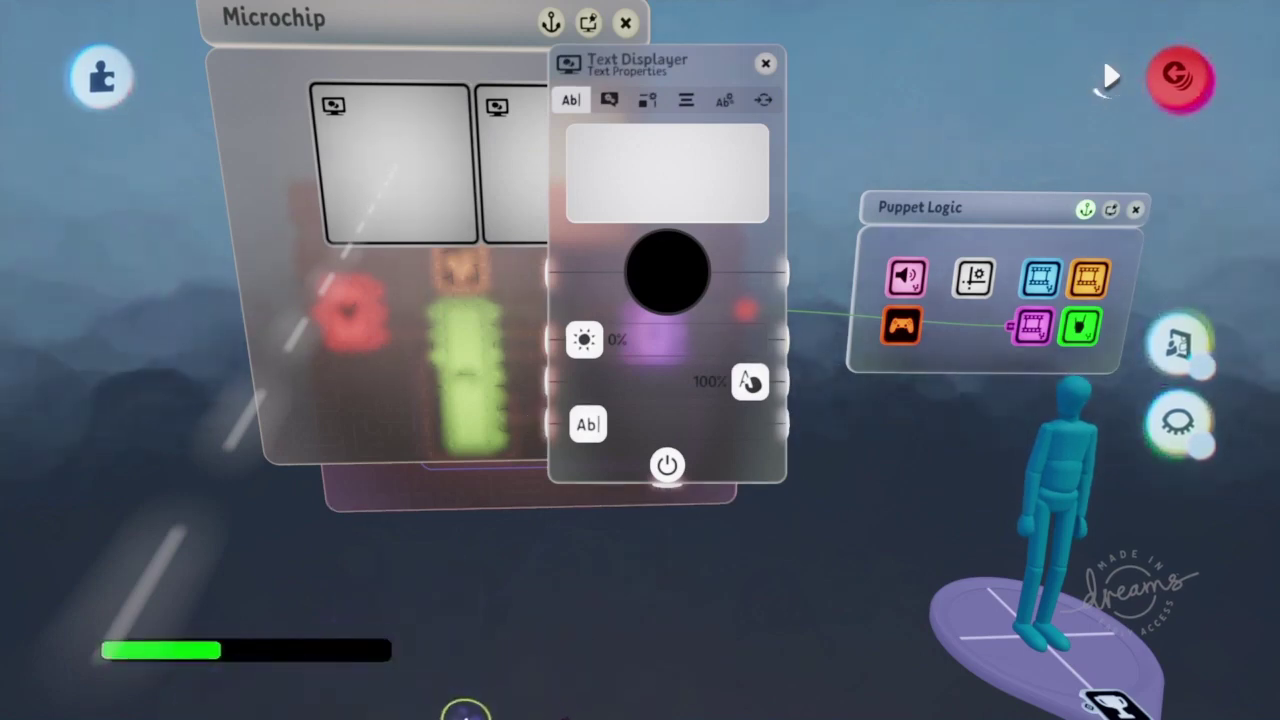
pyautogui.hotkey('ctrl', 'z')
# Stamp a keyframe in the microchip and record a change to the green Text Displayer bar's width in it
pyautogui.press('Tab')
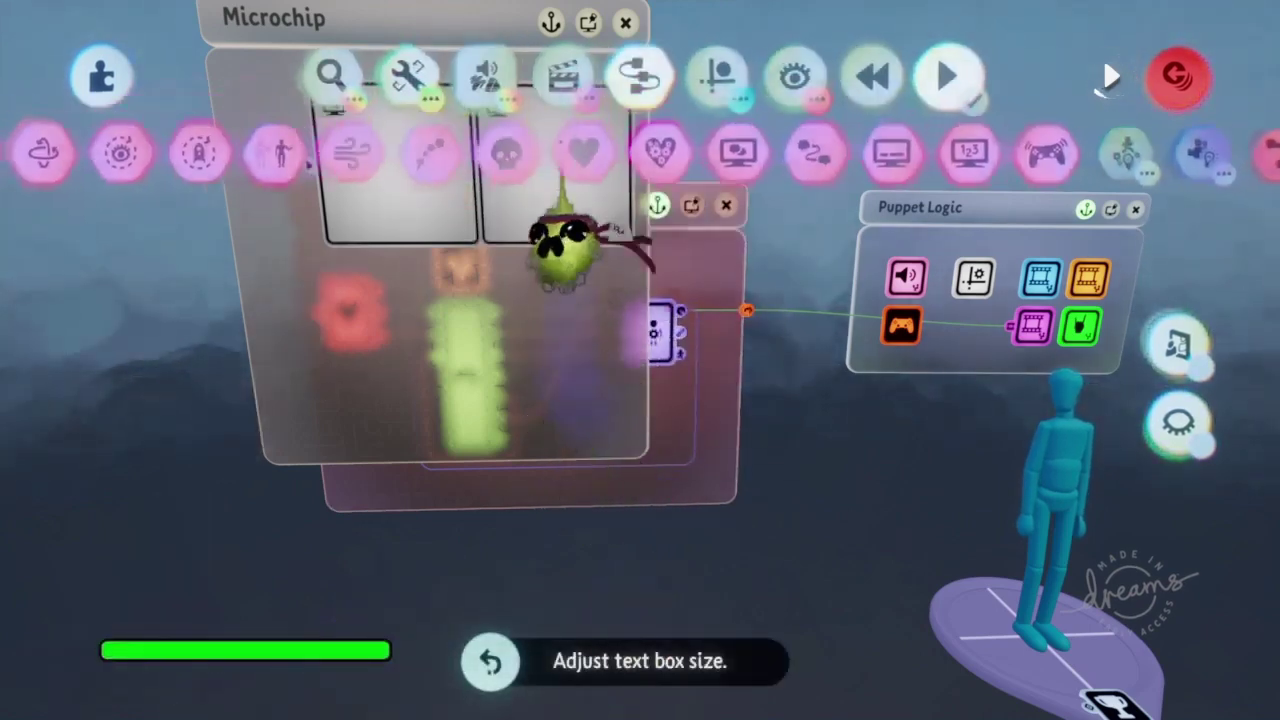
pyautogui.click(564, 77)
pyautogui.click(563, 154)
pyautogui.click(413, 358)
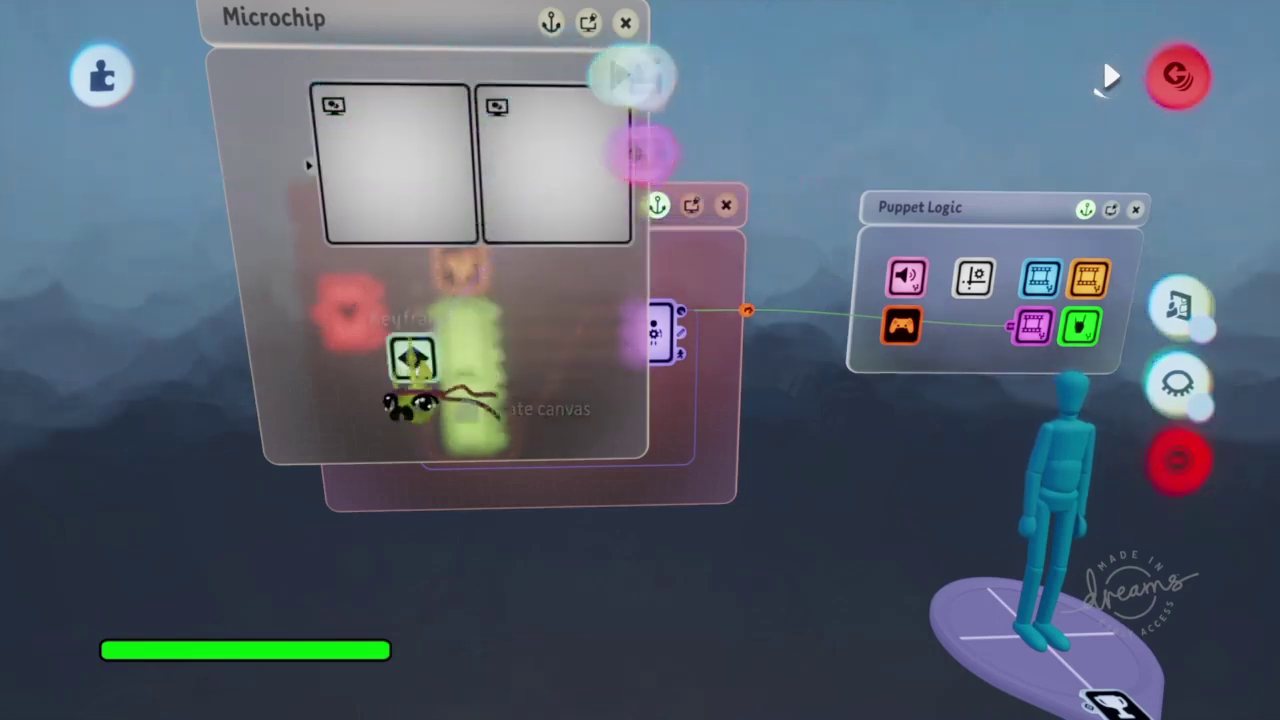
pyautogui.click(449, 180)
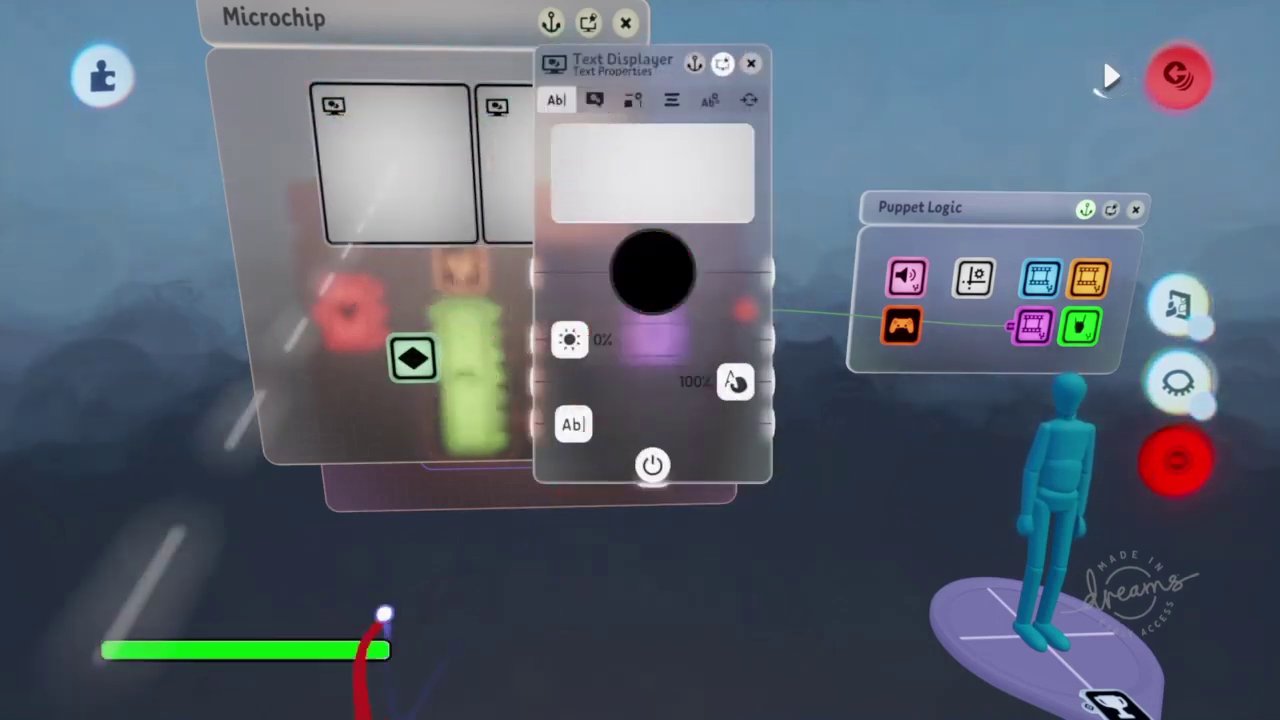
pyautogui.click(1178, 465)
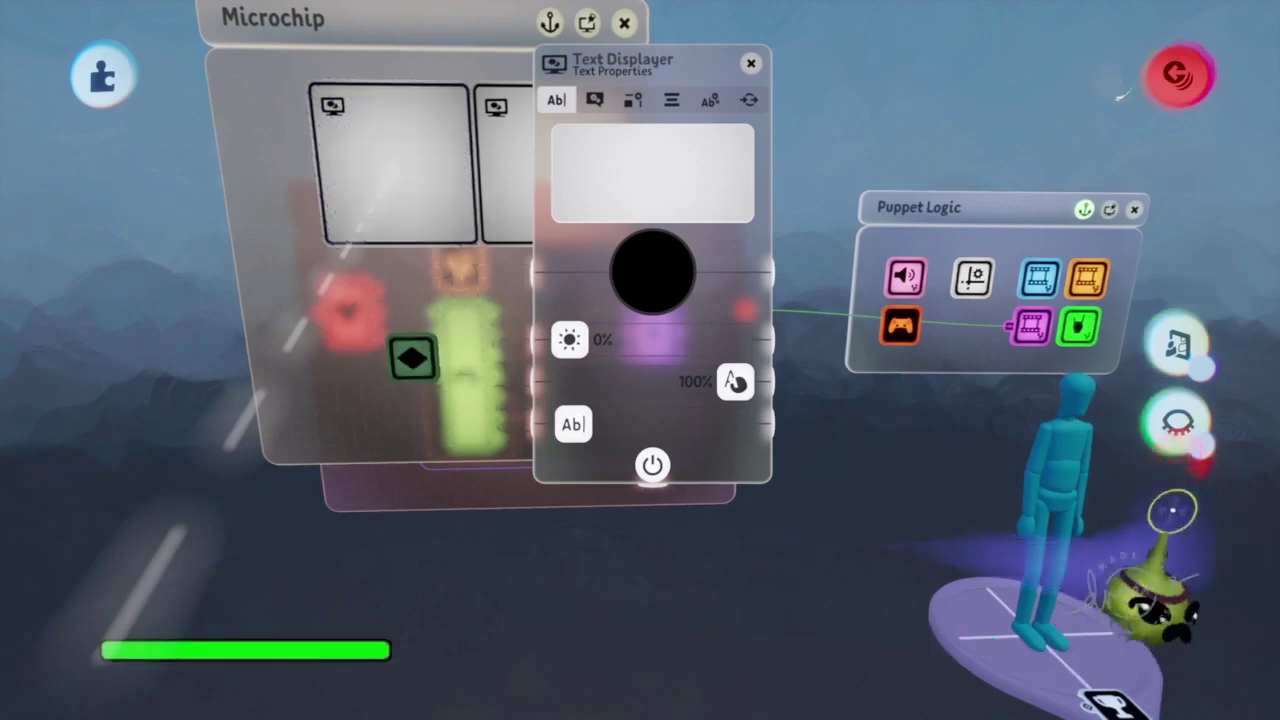
pyautogui.press('Escape')
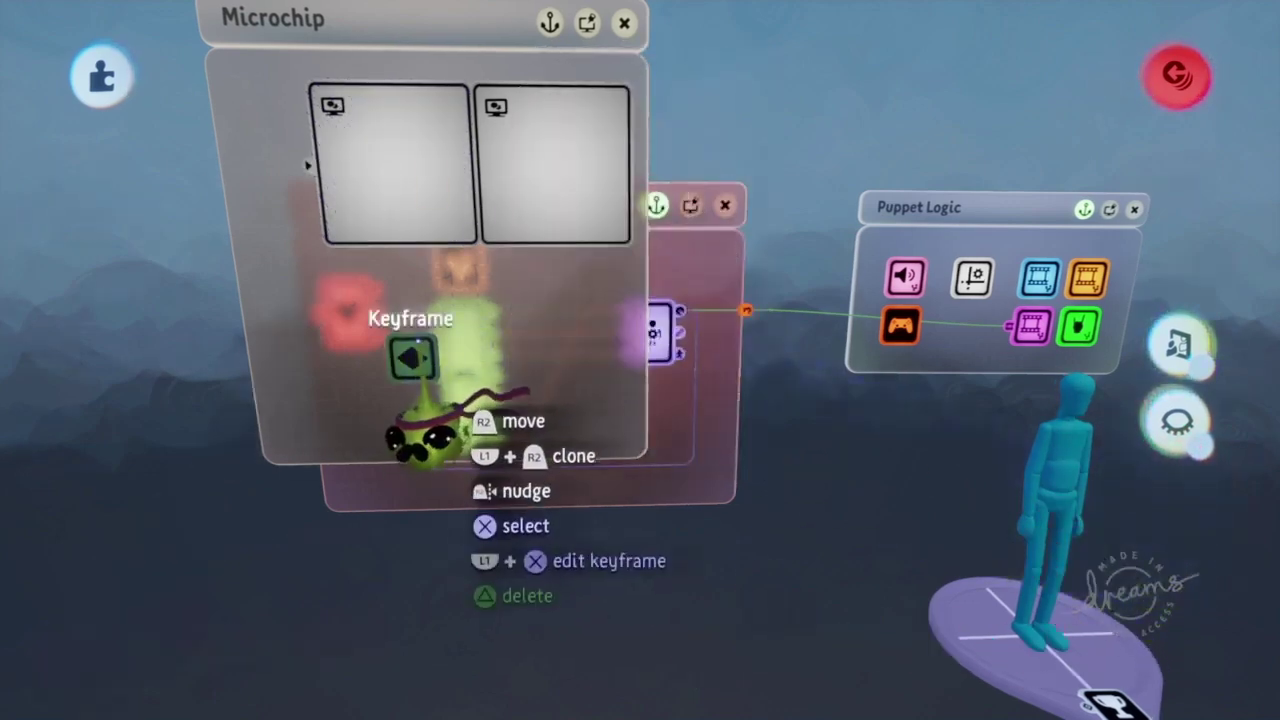
# Try driving the keyframe with the output of a Timer placed in the microchip
pyautogui.click(638, 78)
pyautogui.press('Escape')
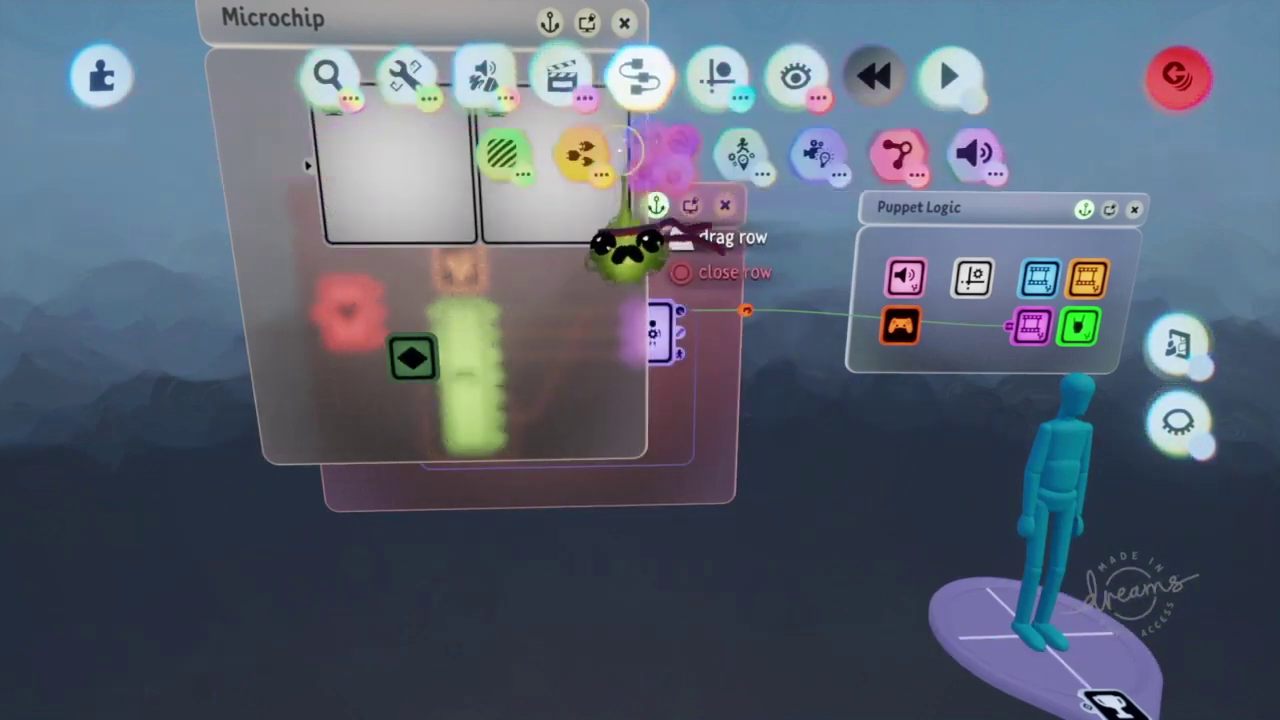
pyautogui.click(588, 162)
pyautogui.click(737, 148)
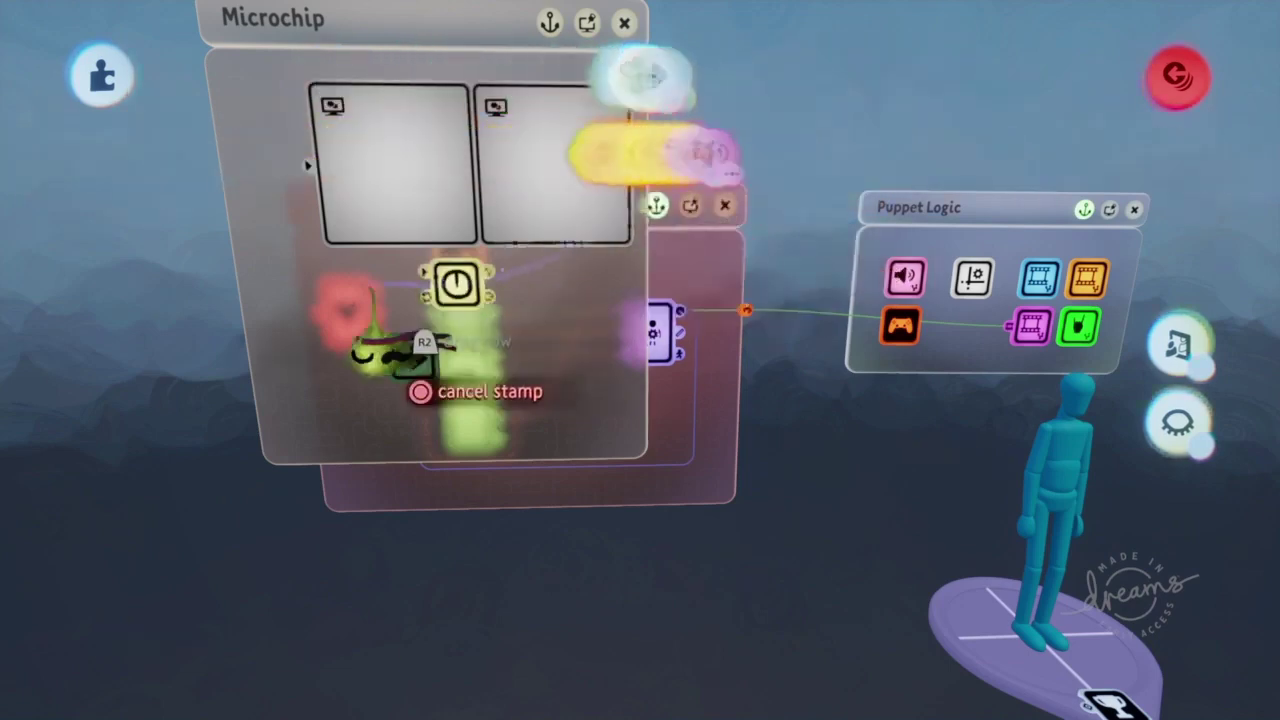
pyautogui.click(288, 362)
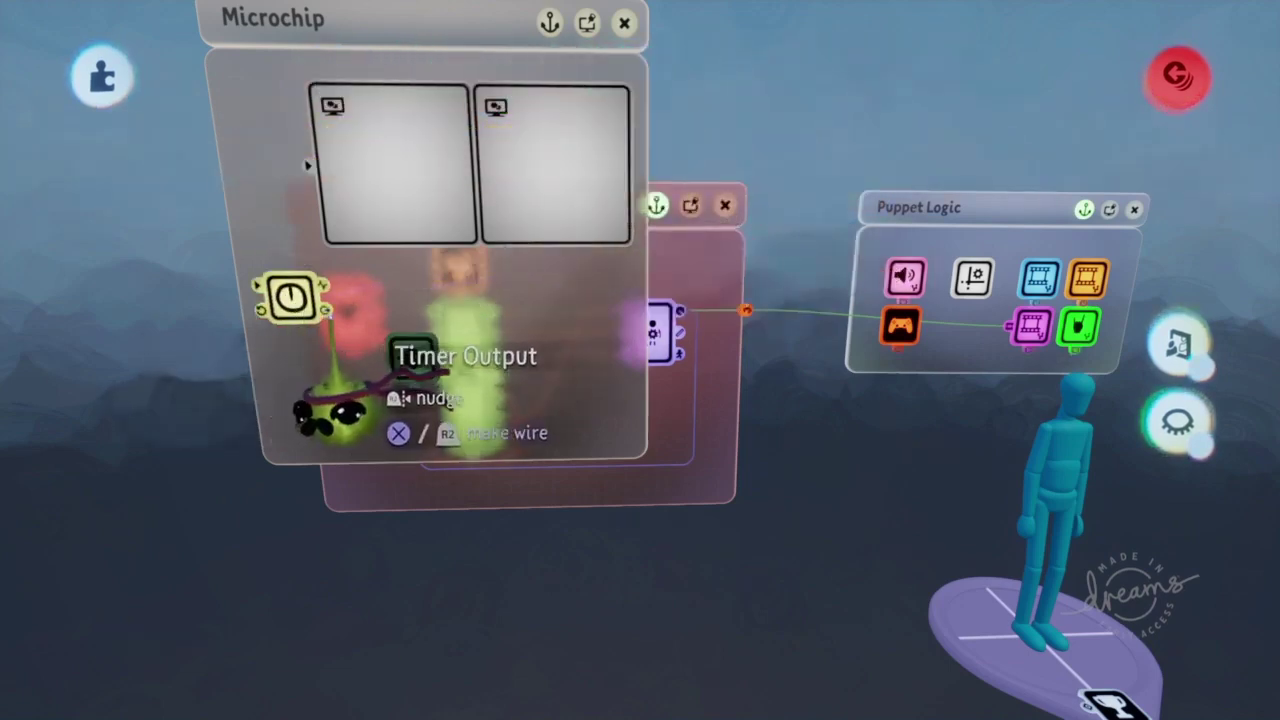
pyautogui.click(413, 402)
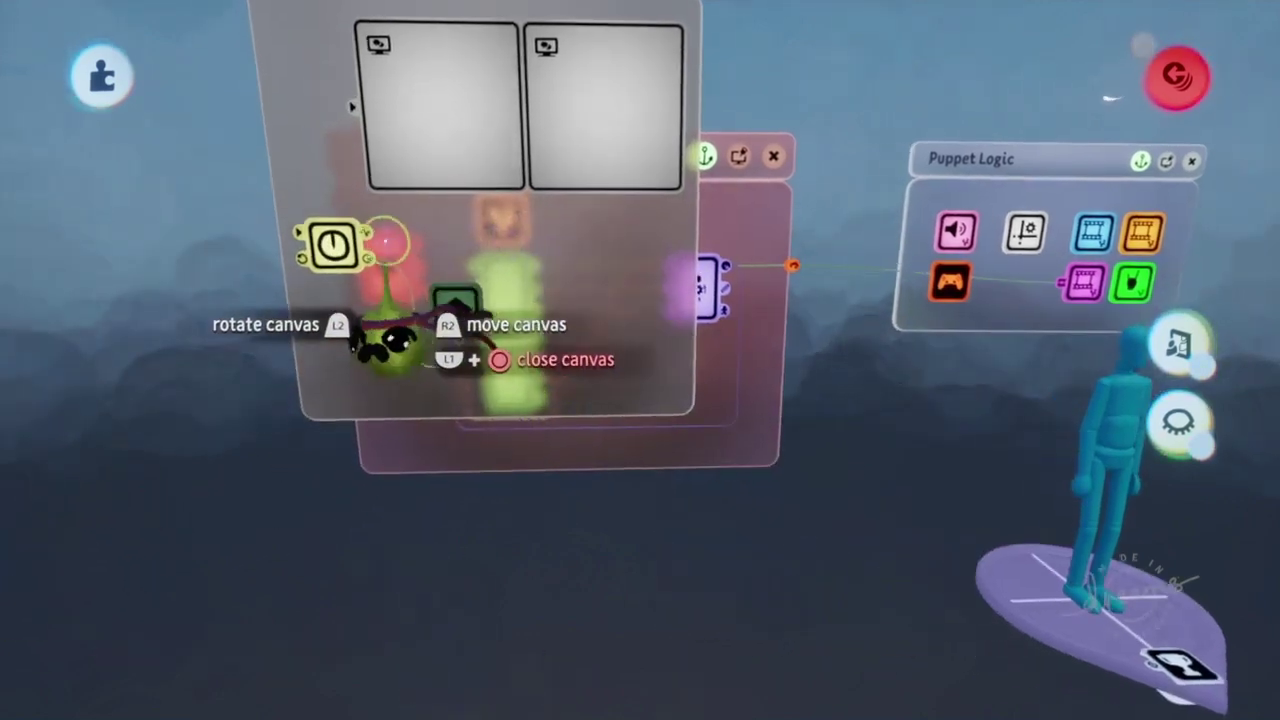
# Add a Signal Manipulator to the microchip and set its Remapper Mode to invert the incoming signal
pyautogui.moveTo(454, 244); pyautogui.dragTo(632, 225)
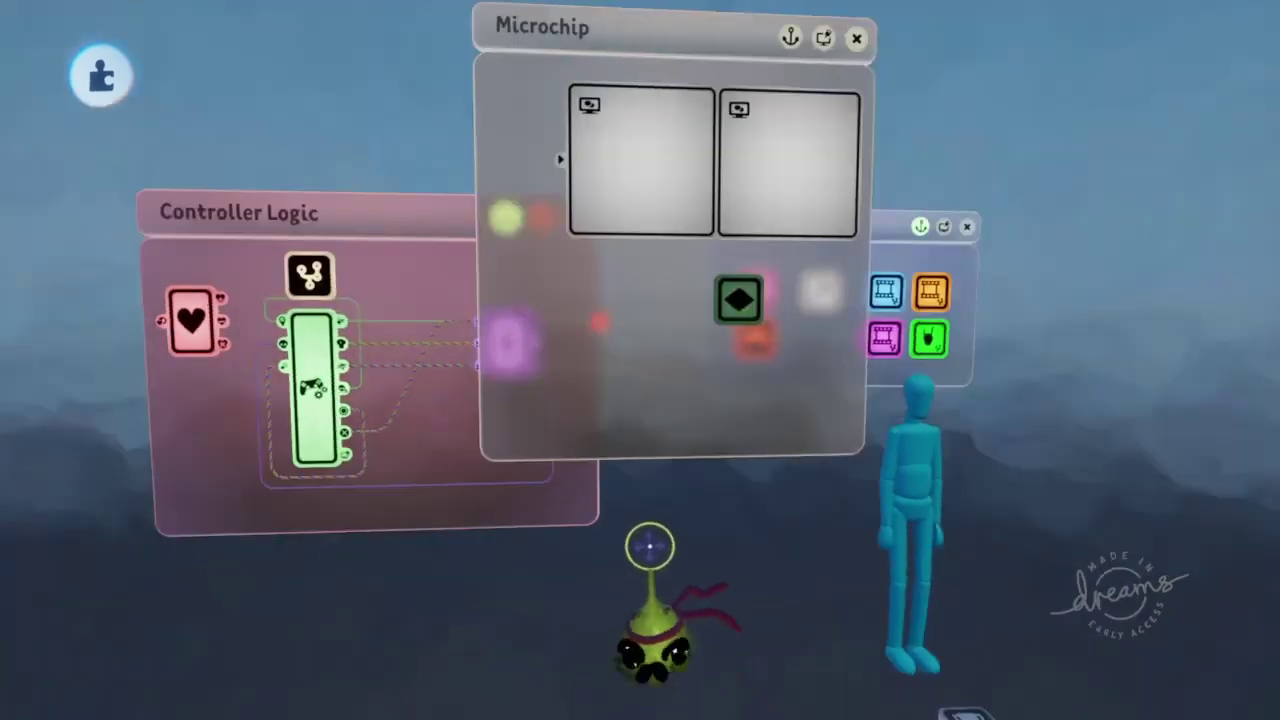
pyautogui.press('square')
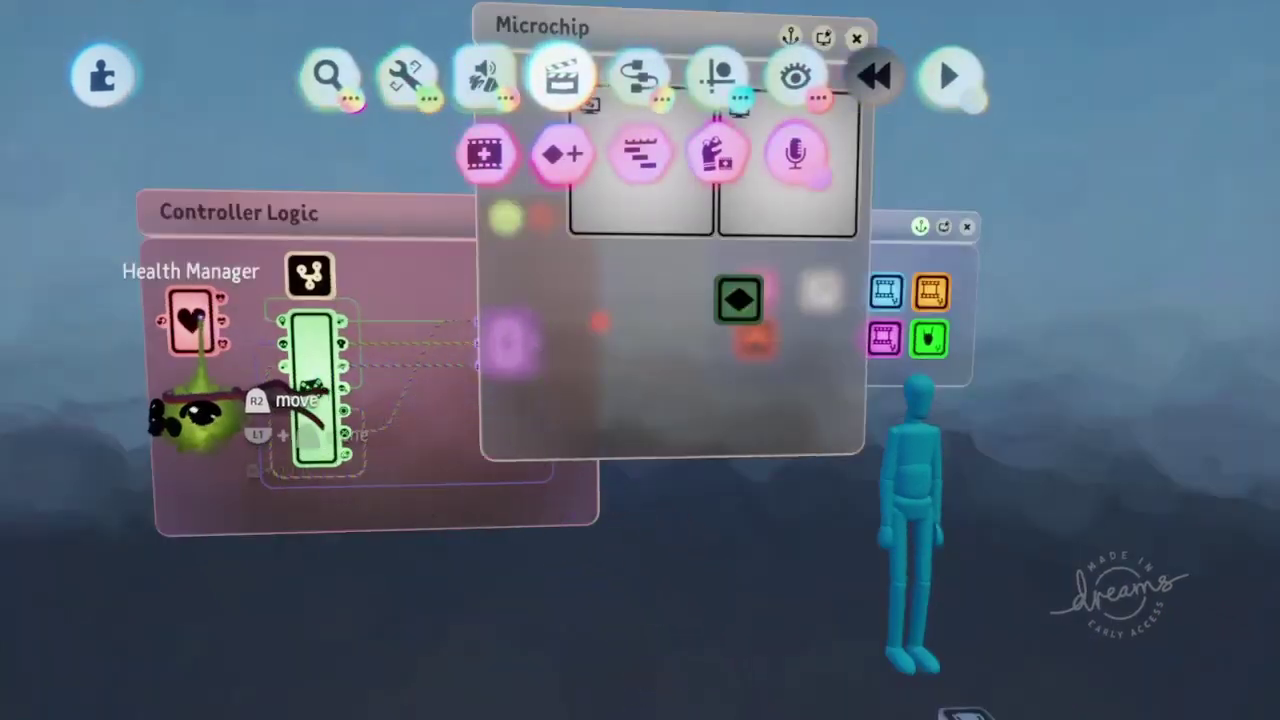
pyautogui.click(638, 90)
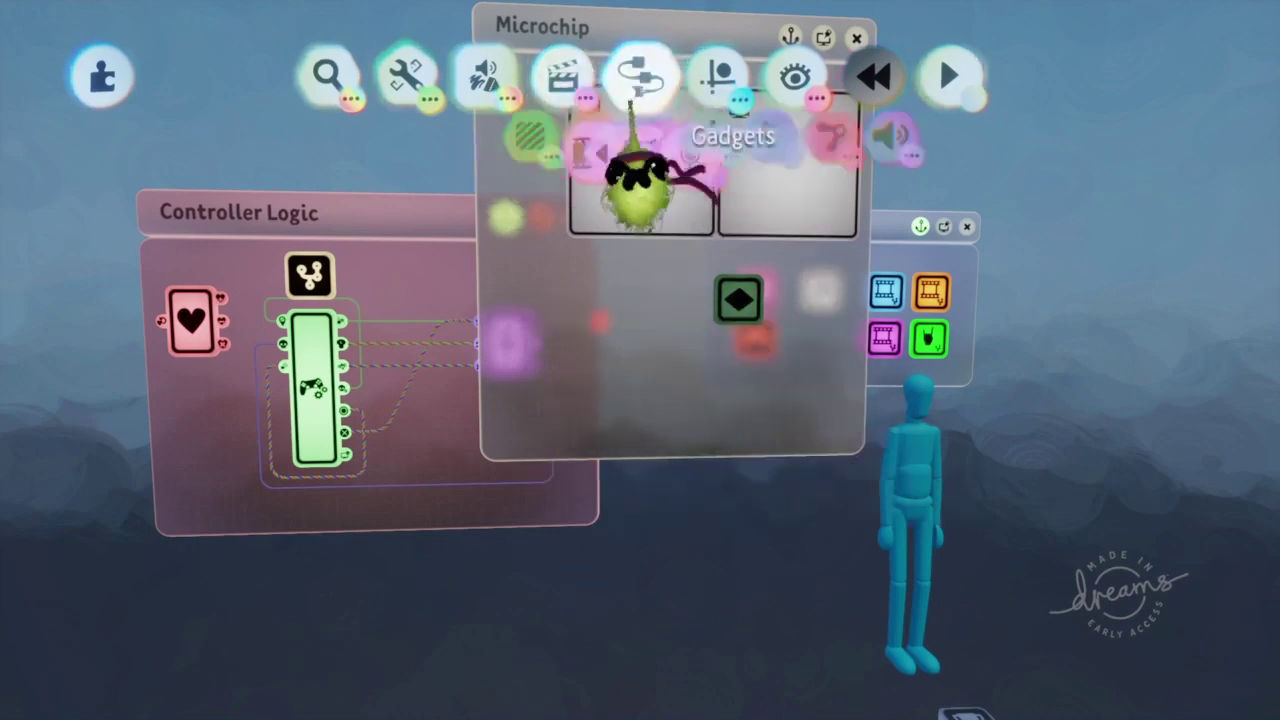
pyautogui.click(582, 150)
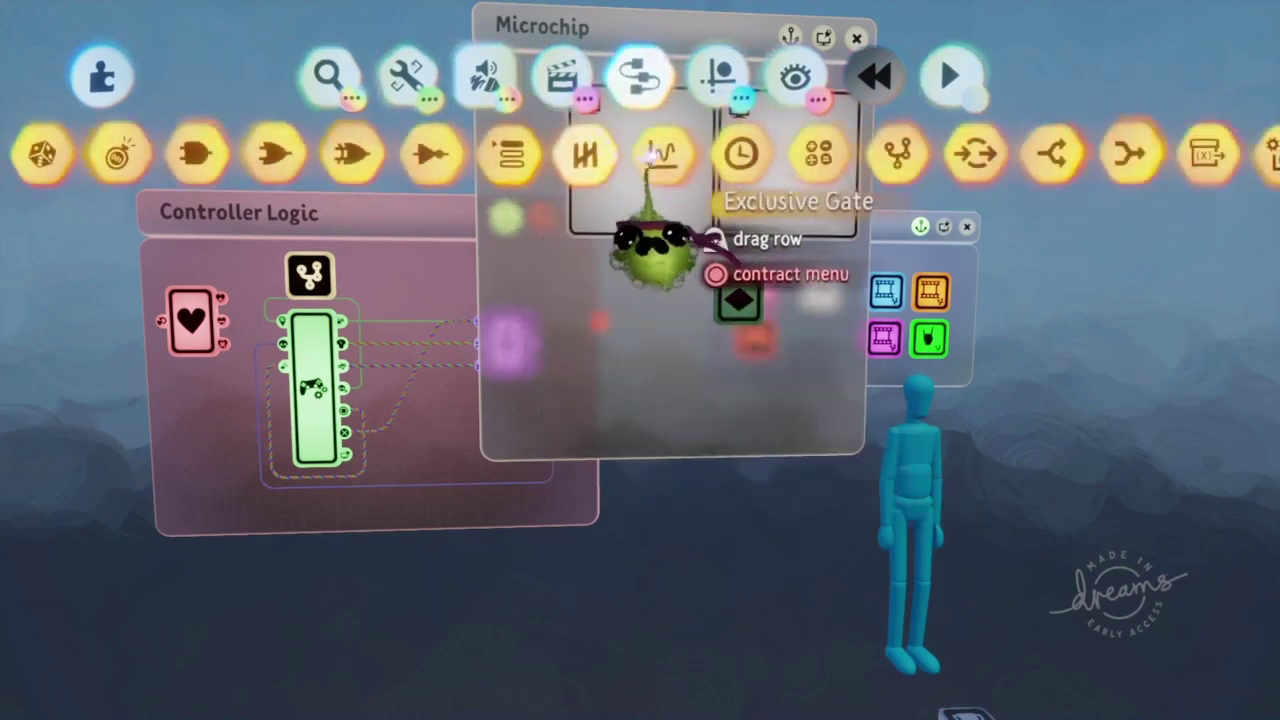
pyautogui.click(664, 160)
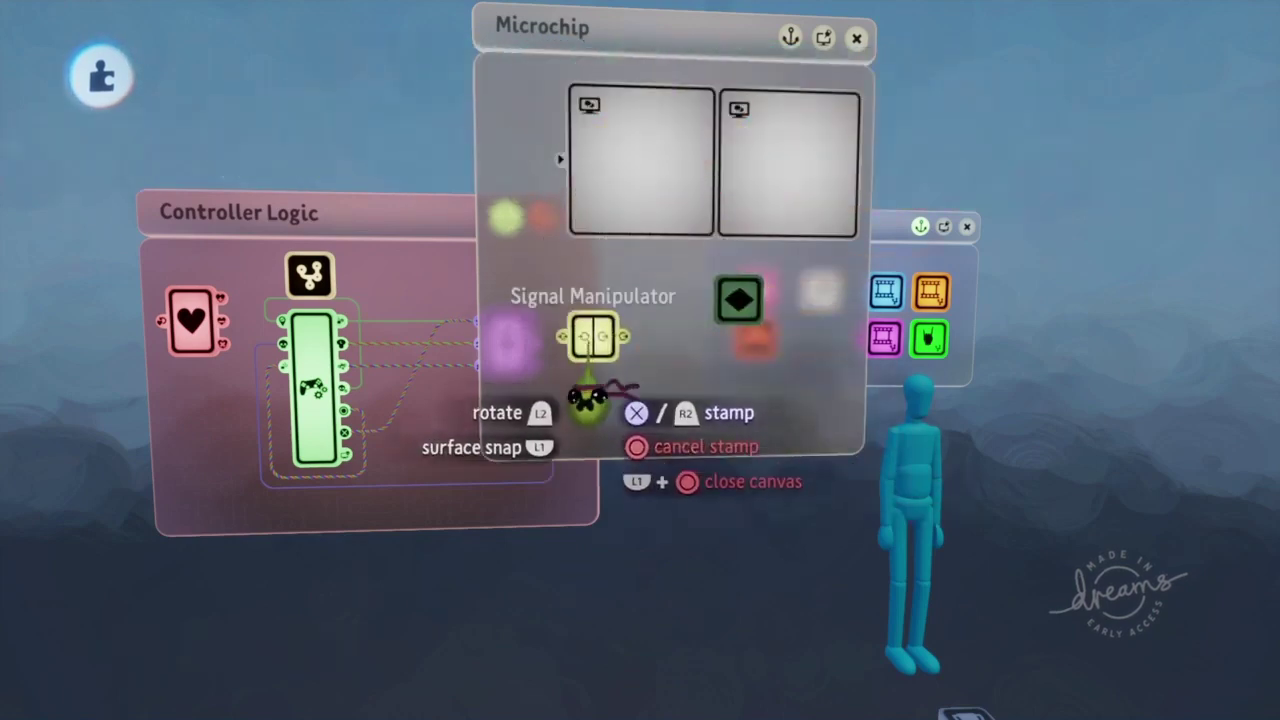
pyautogui.click(593, 340)
pyautogui.click(595, 345)
pyautogui.click(909, 250)
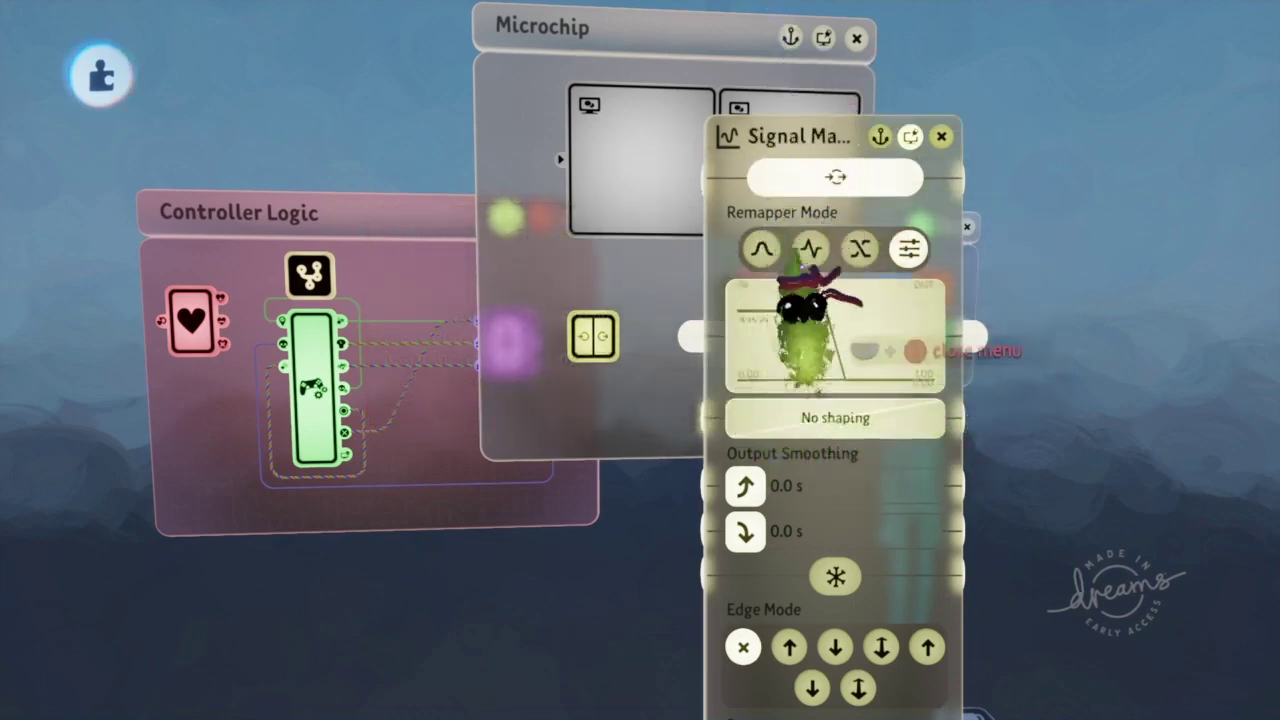
pyautogui.press('Escape')
# Wire the Health Manager's Current Health output into the Signal Manipulator, and the manipulator's output to the keyframe's power port
pyautogui.click(462, 315)
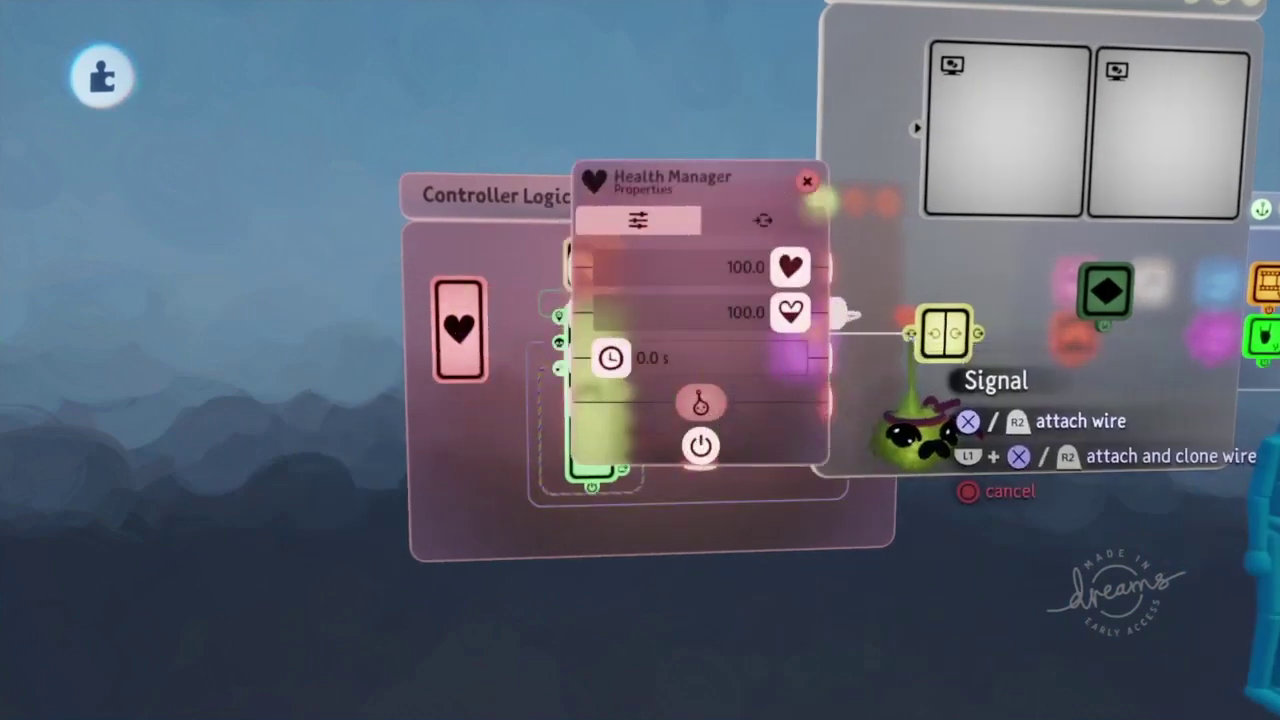
pyautogui.click(910, 334)
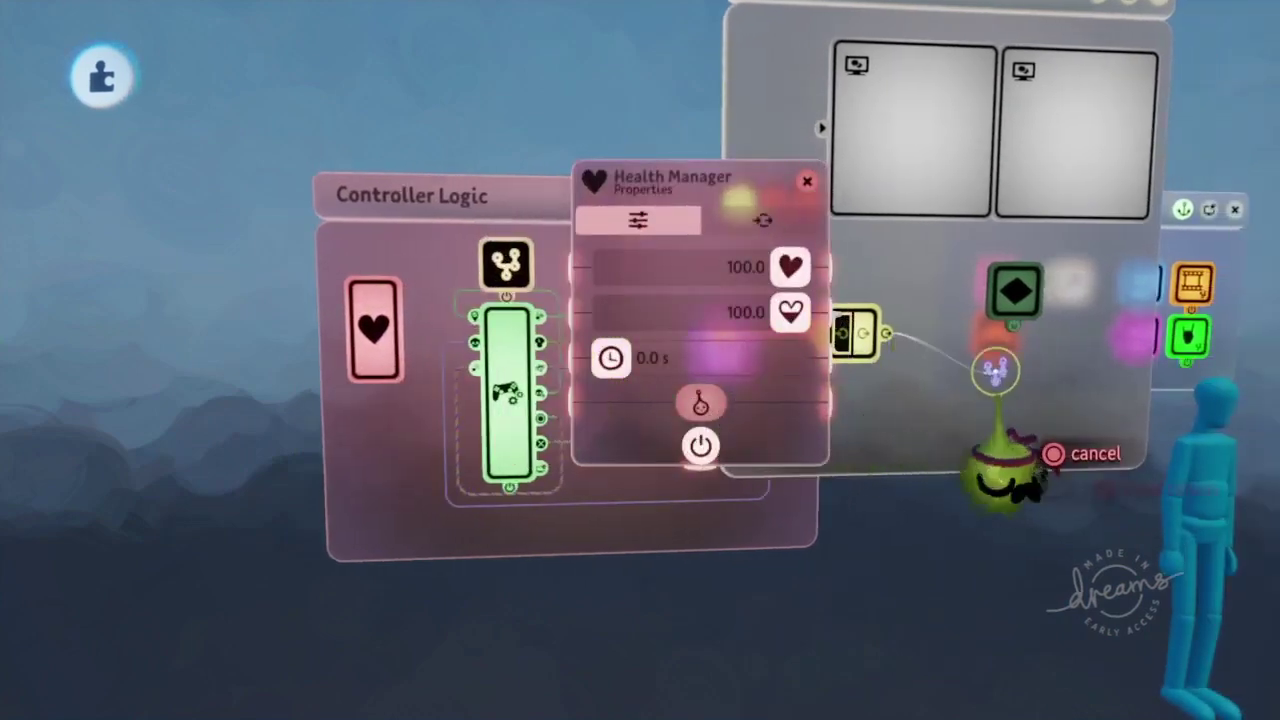
pyautogui.click(1012, 326)
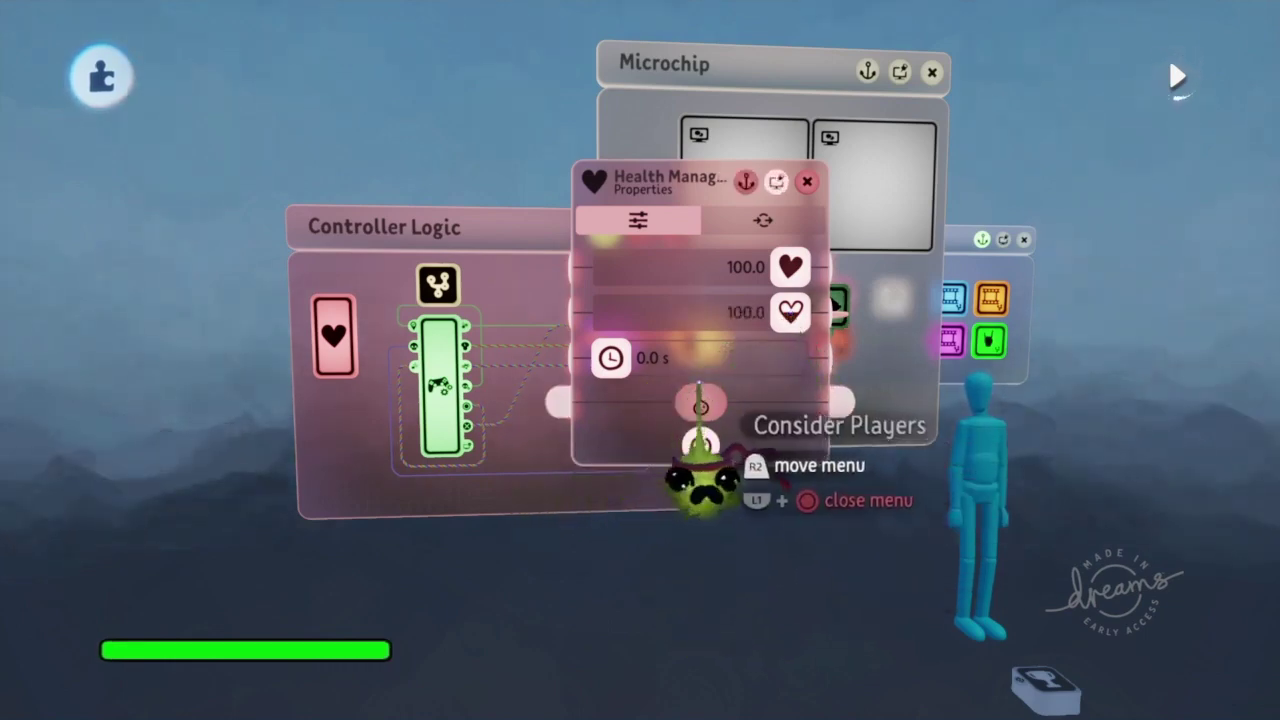
pyautogui.press('Escape')
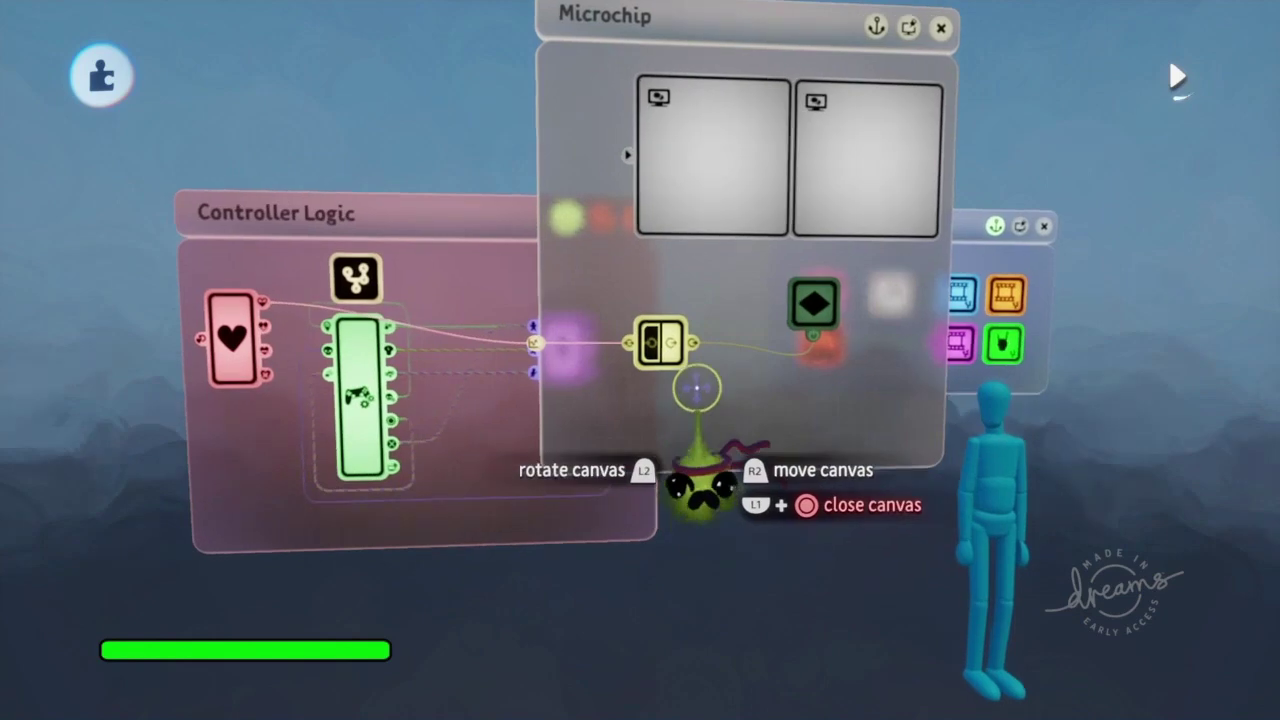
# Stamp a second keyframe below the first and record the green Text Displayer's box and border being hidden
pyautogui.press('Tab')
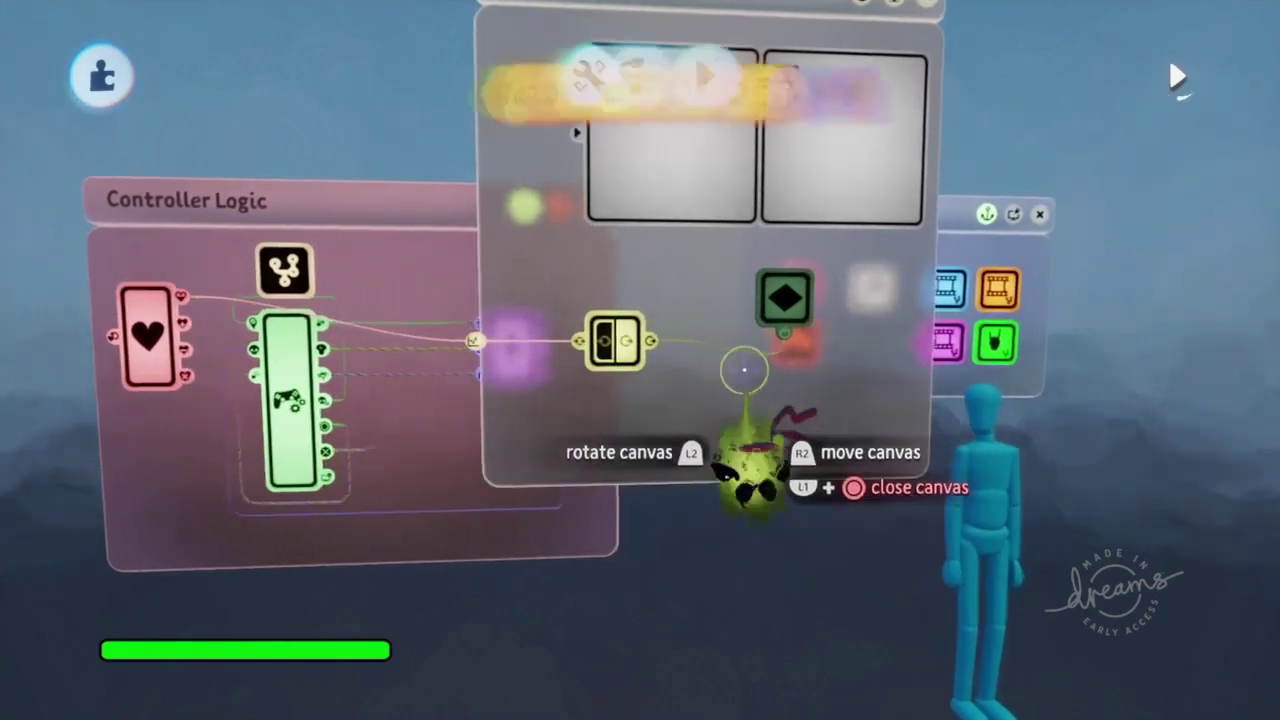
pyautogui.click(562, 76)
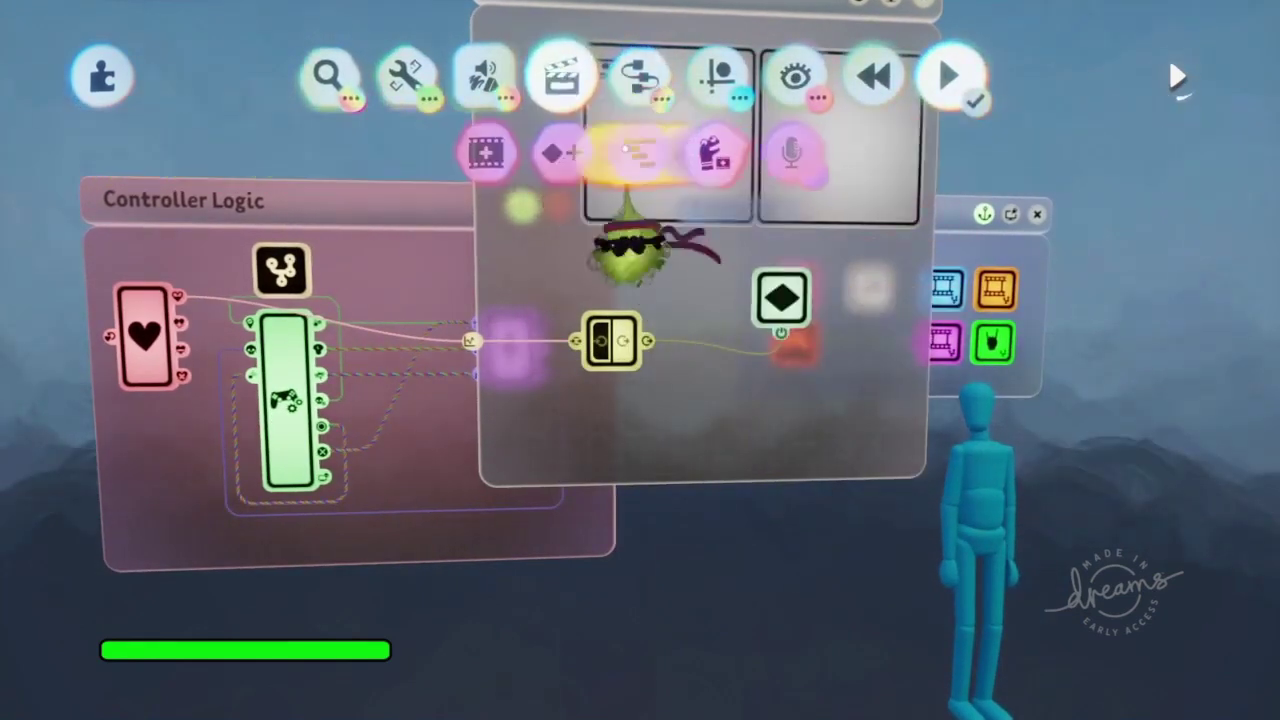
pyautogui.click(560, 152)
pyautogui.click(766, 415)
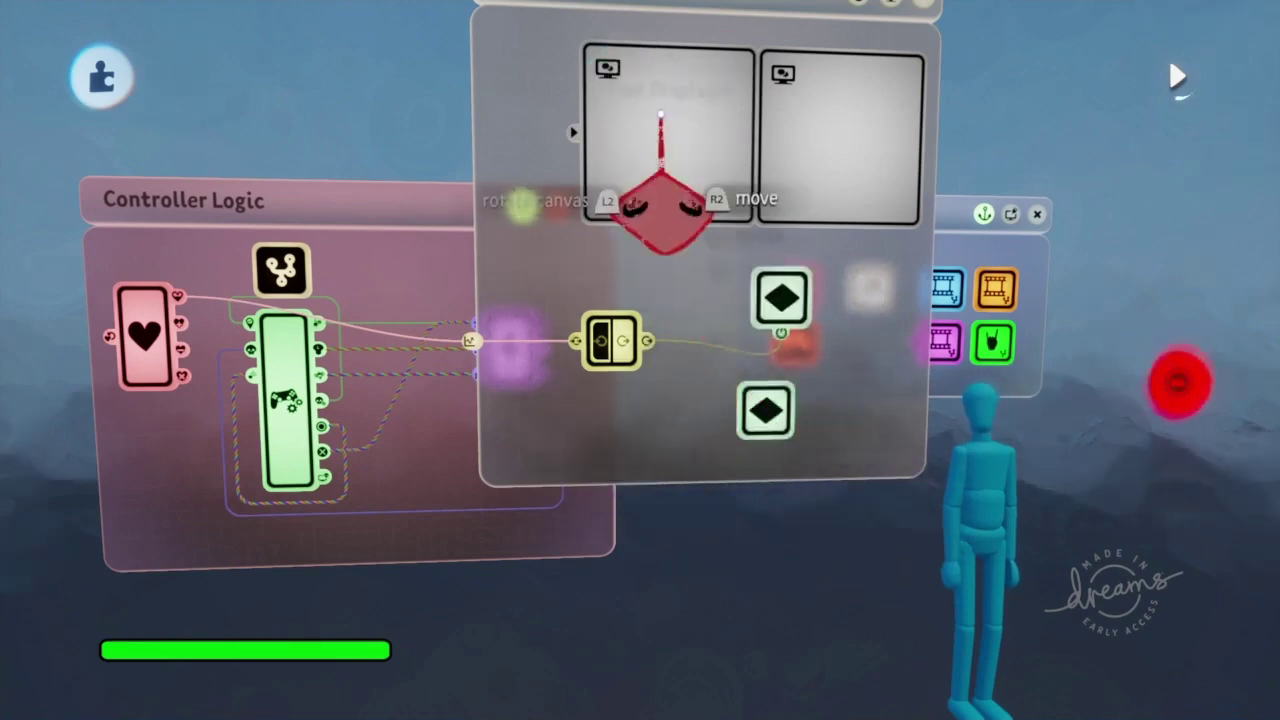
pyautogui.click(663, 122)
pyautogui.click(531, 101)
pyautogui.click(577, 143)
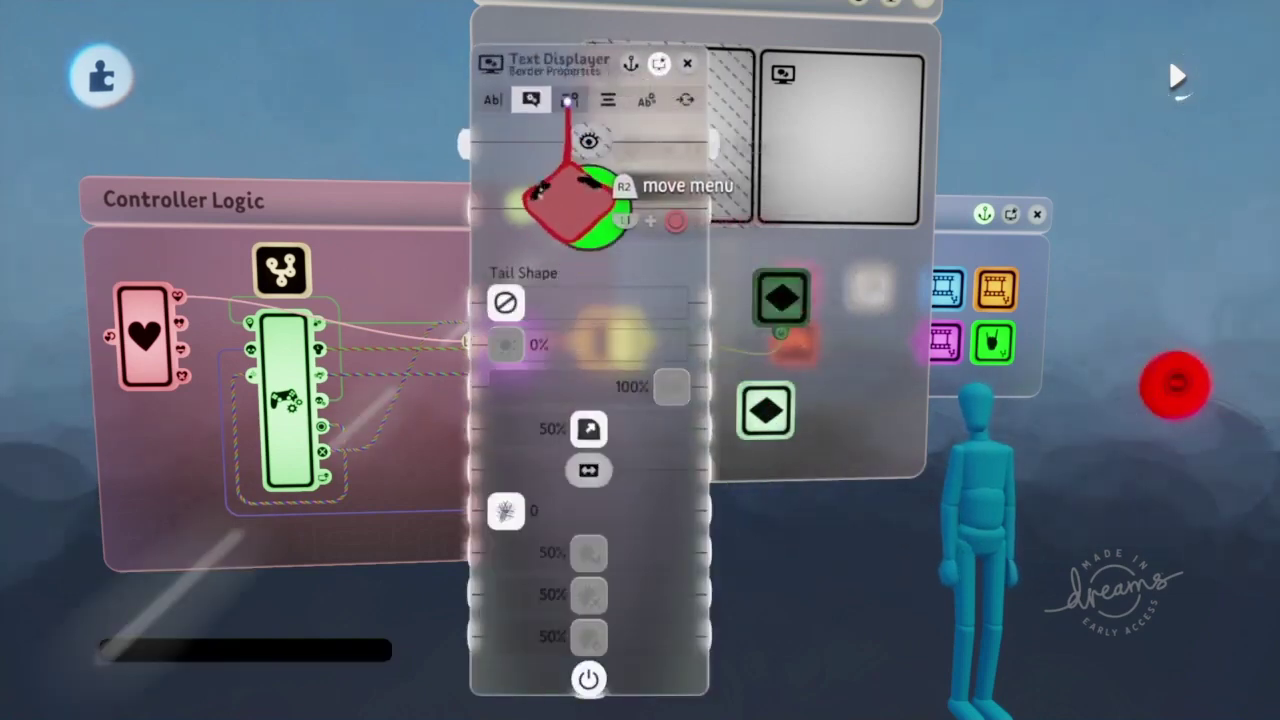
pyautogui.click(569, 101)
pyautogui.click(588, 143)
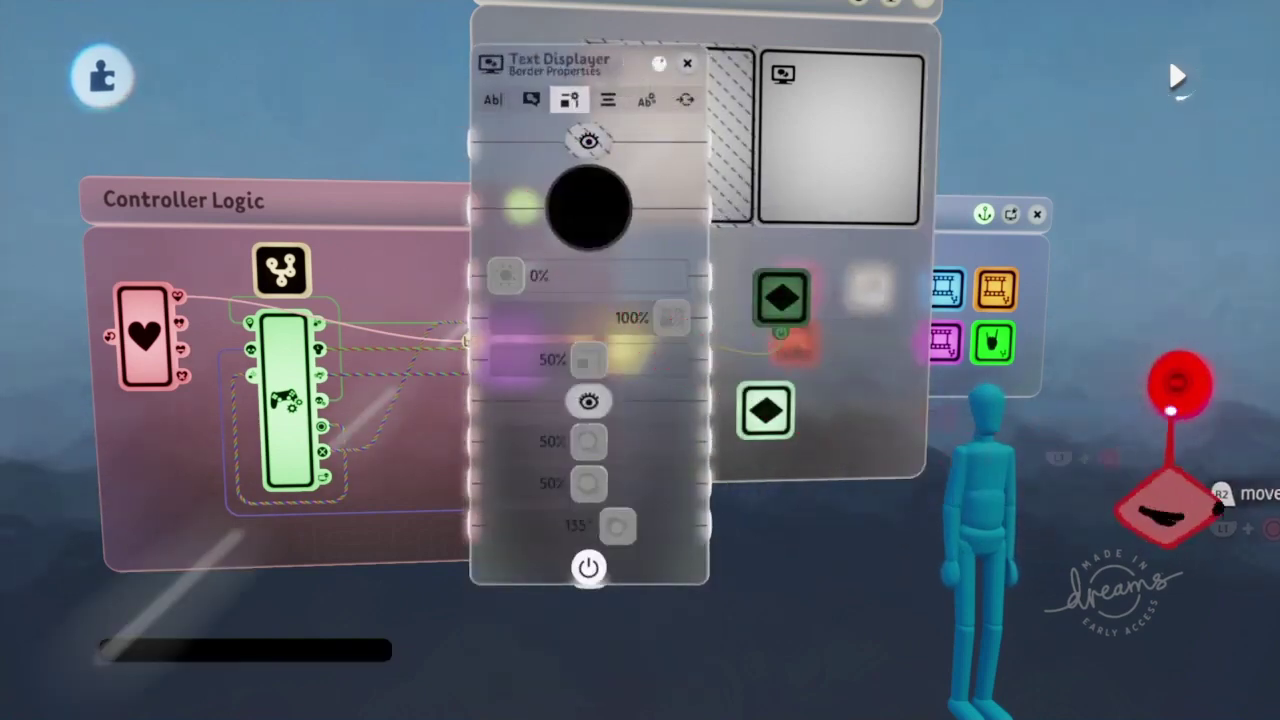
pyautogui.click(1170, 406)
pyautogui.press('Escape')
# Add a second Signal Manipulator below the first, set it to Invert Input, and wire its output to the second keyframe
pyautogui.press('Tab')
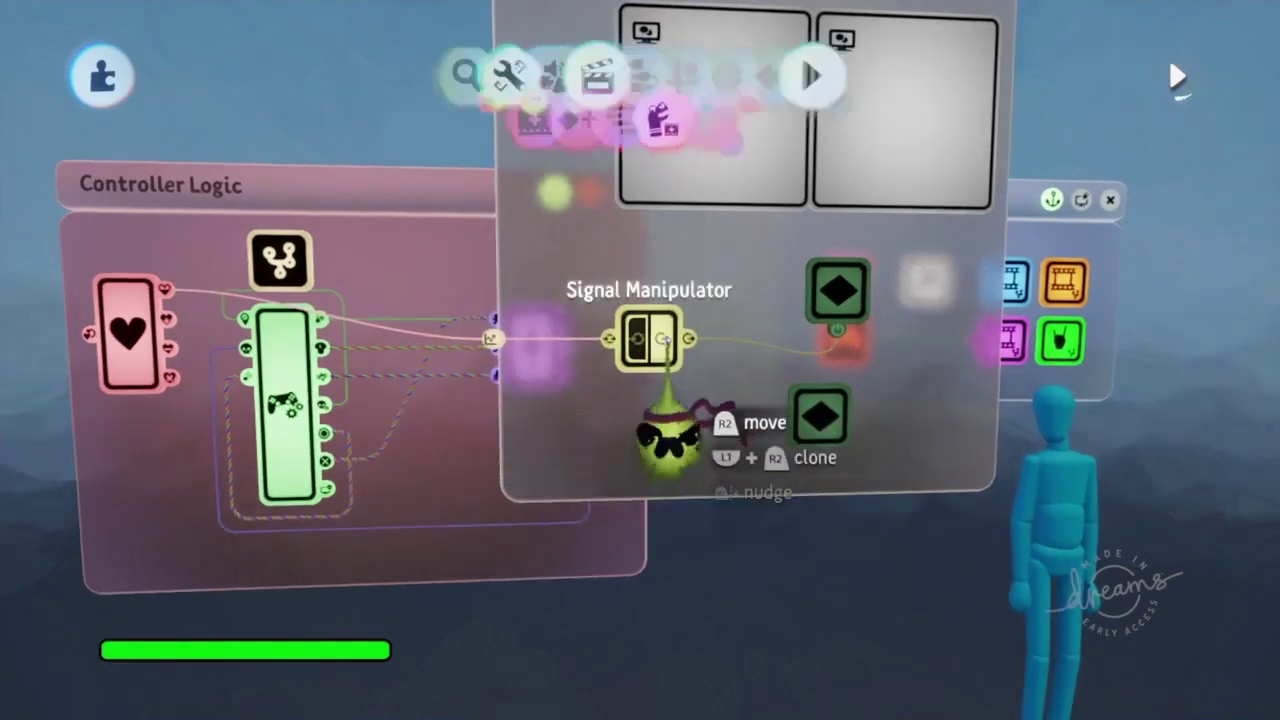
pyautogui.click(638, 78)
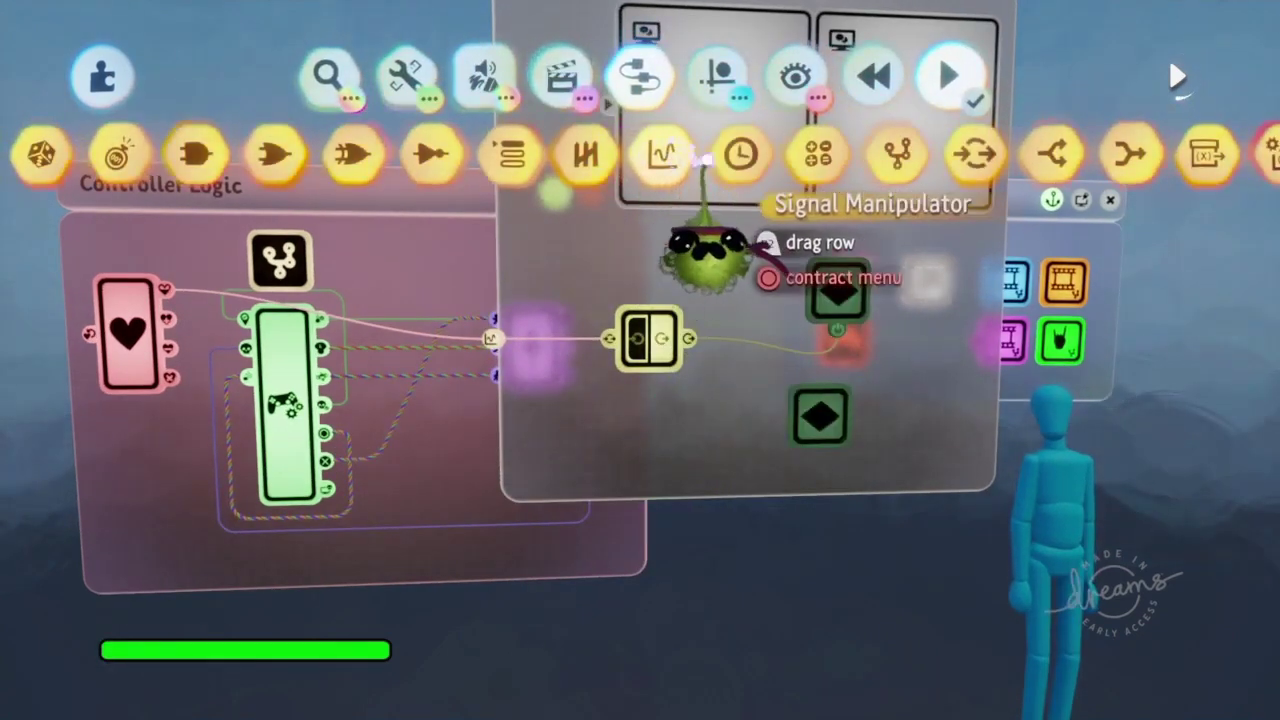
pyautogui.click(665, 240)
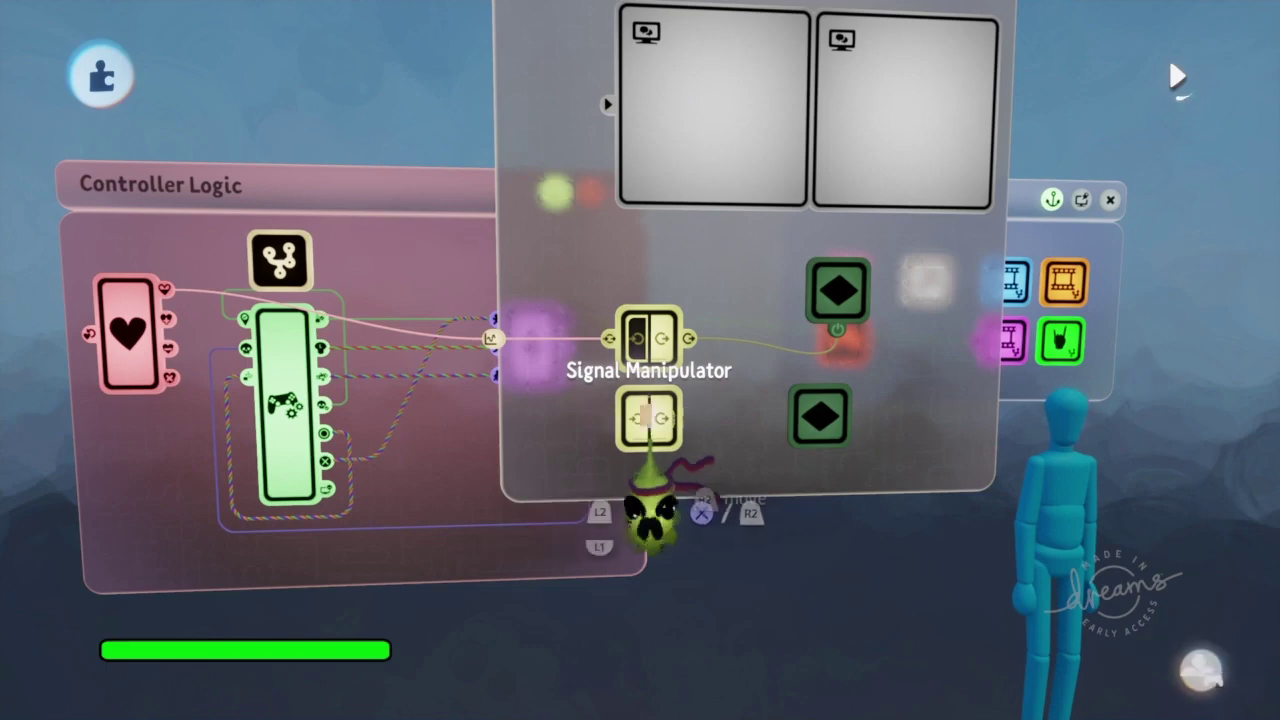
pyautogui.click(649, 400)
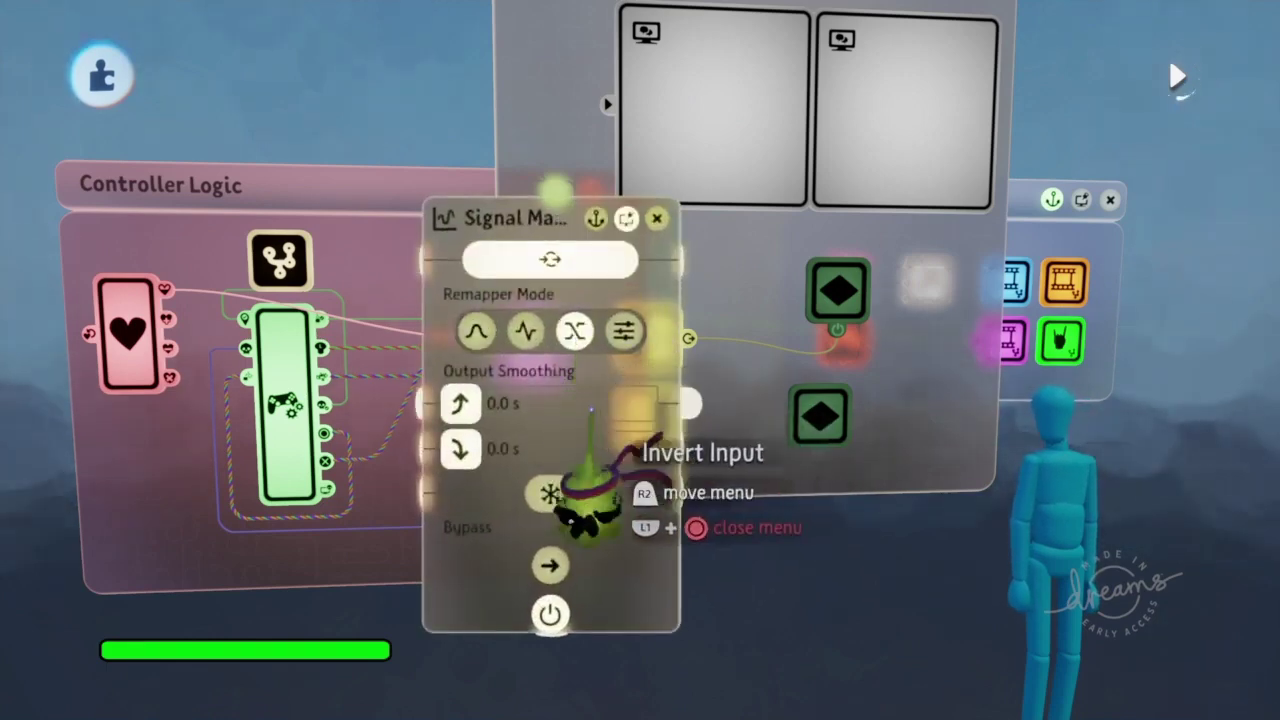
pyautogui.press('circle')
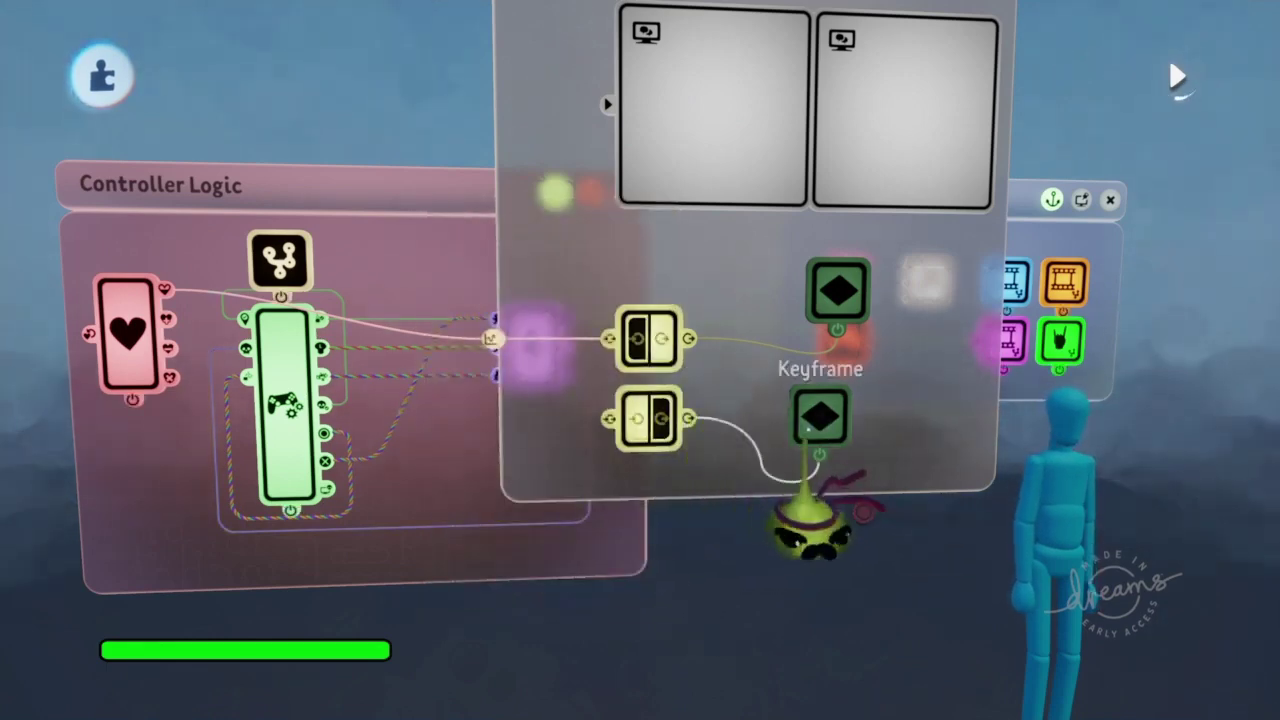
# Wire the Health Manager's Current Health output into the second Signal Manipulator
pyautogui.click(808, 430)
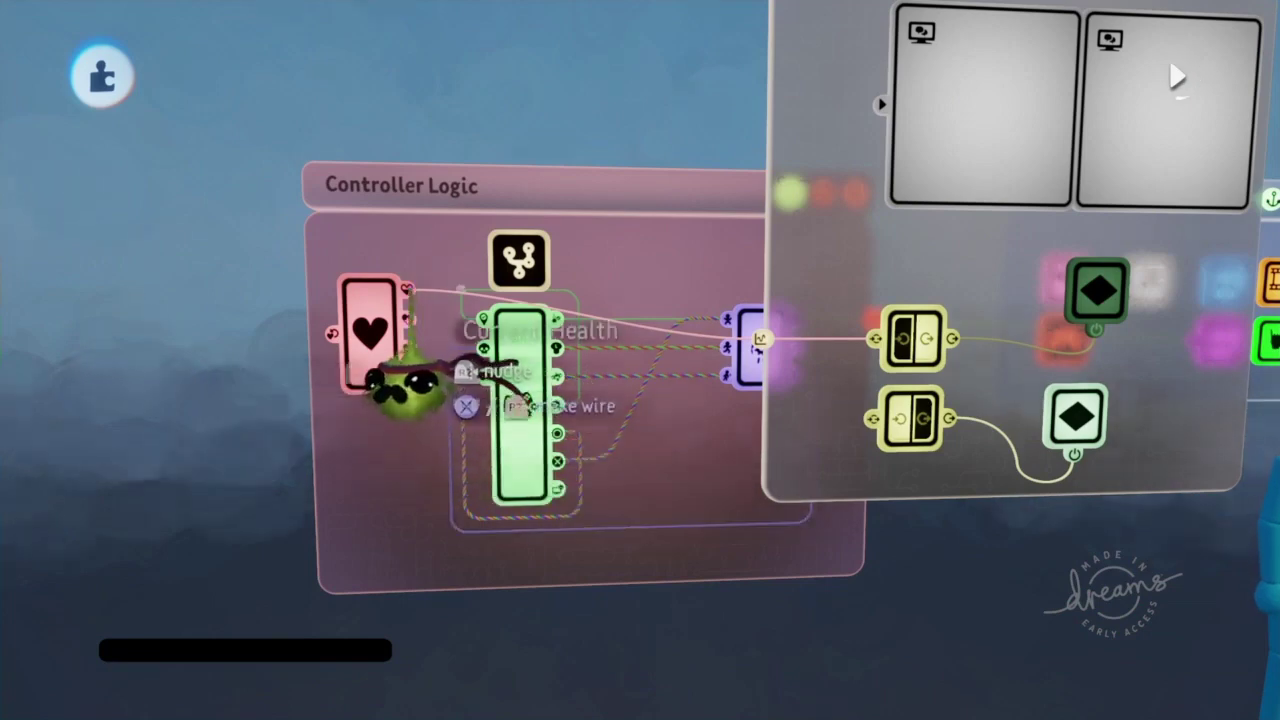
pyautogui.click(408, 290)
pyautogui.click(827, 432)
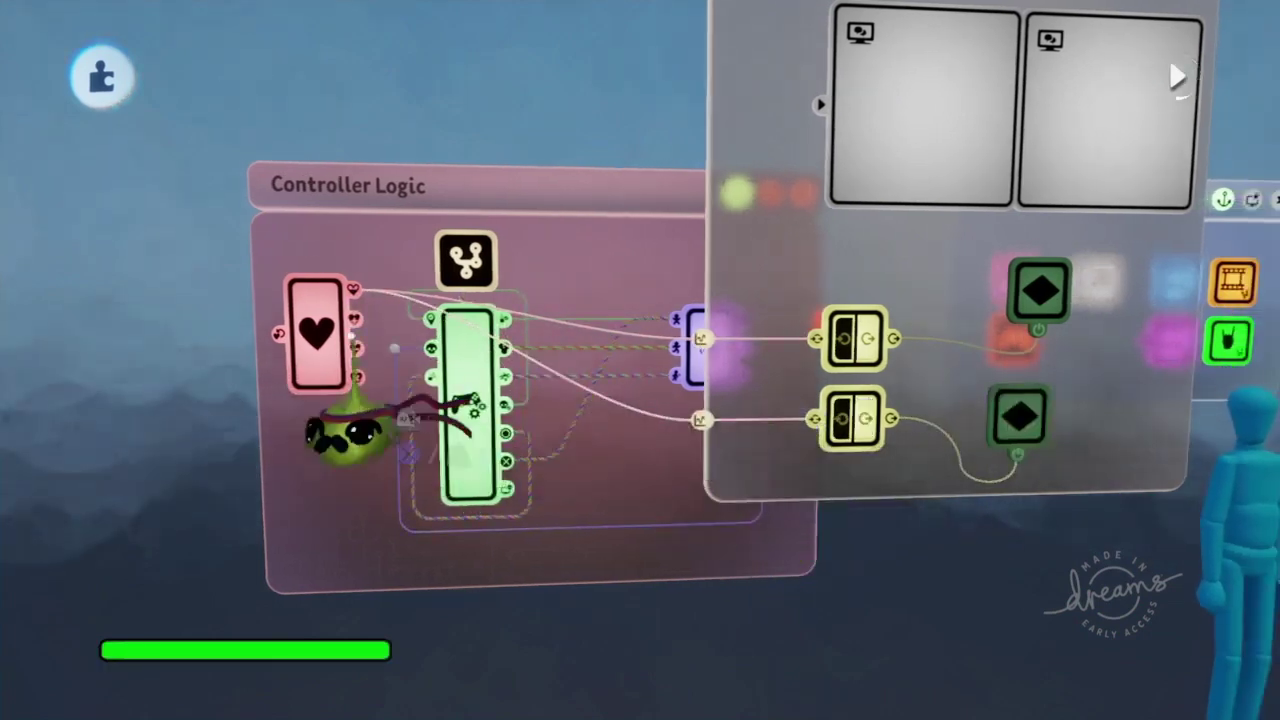
# Lower the Health Manager's current health to test the bar, and restore it to 100.0
pyautogui.press('L1+square')
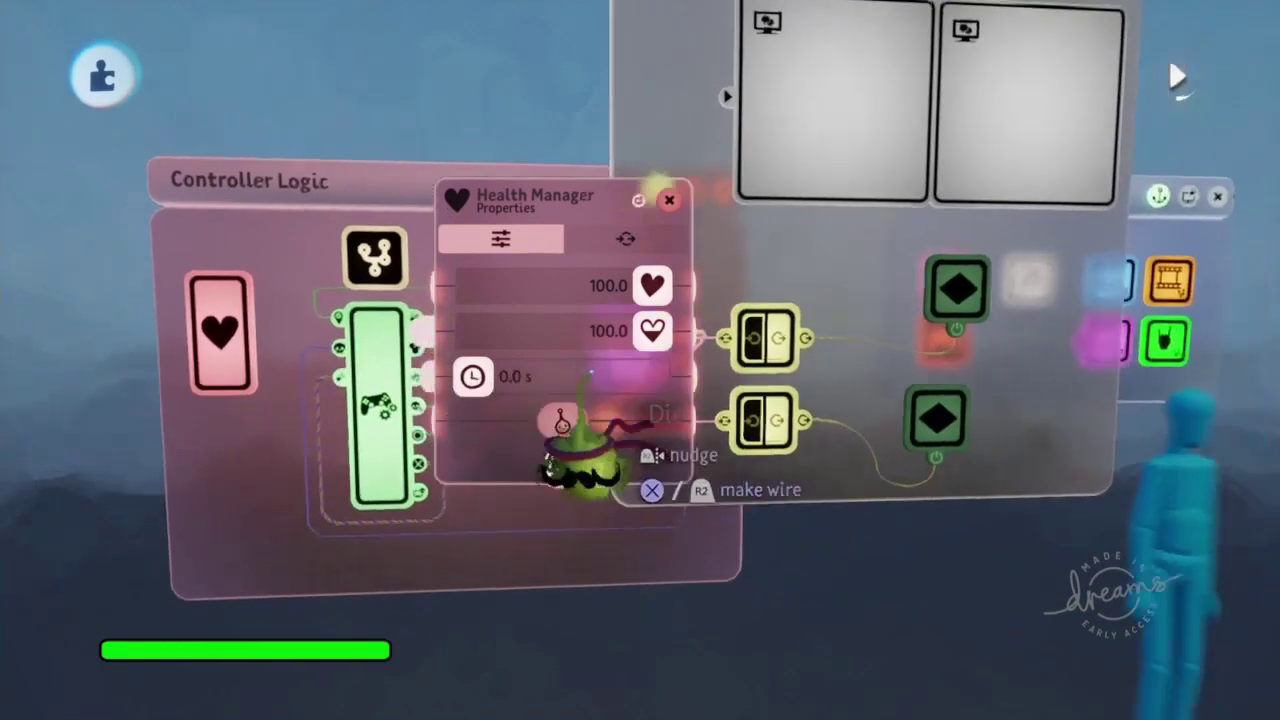
pyautogui.moveTo(430, 462)
pyautogui.mouseDown()
pyautogui.moveTo(124, 488)
pyautogui.moveTo(24, 525)
pyautogui.moveTo(42, 522)
pyautogui.mouseUp()
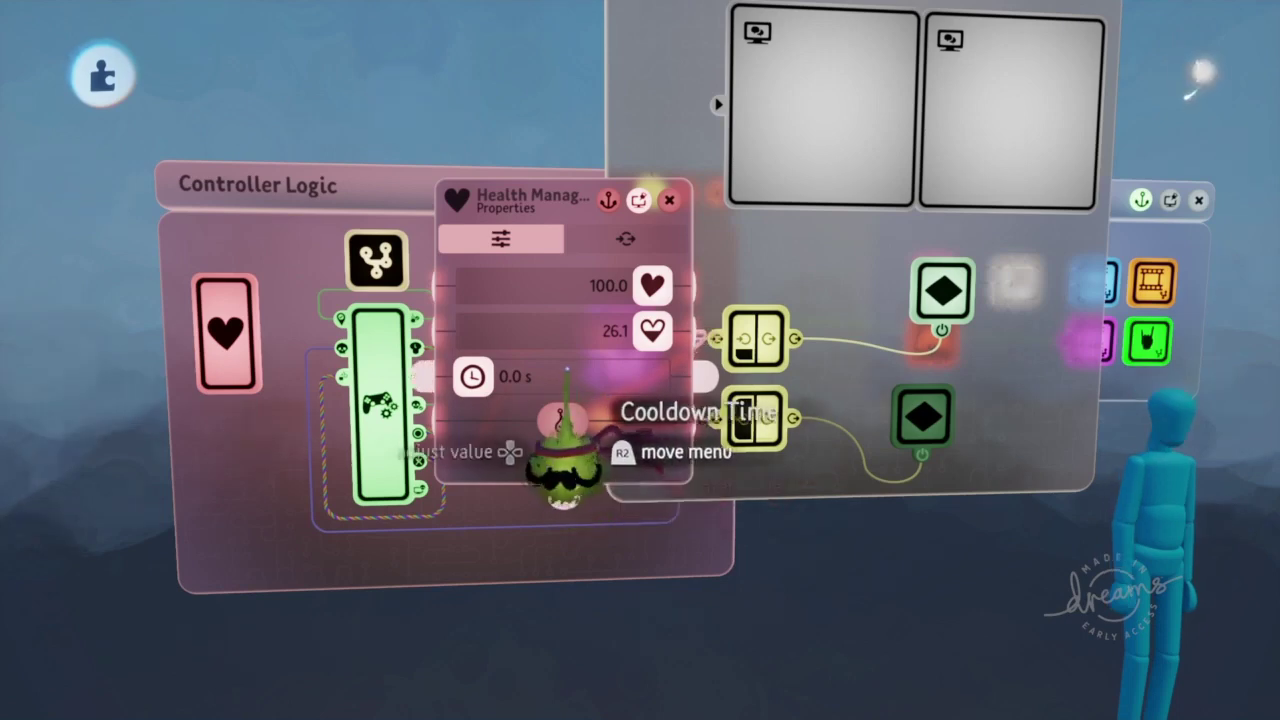
pyautogui.moveTo(595, 330); pyautogui.dragTo(1258, 332)
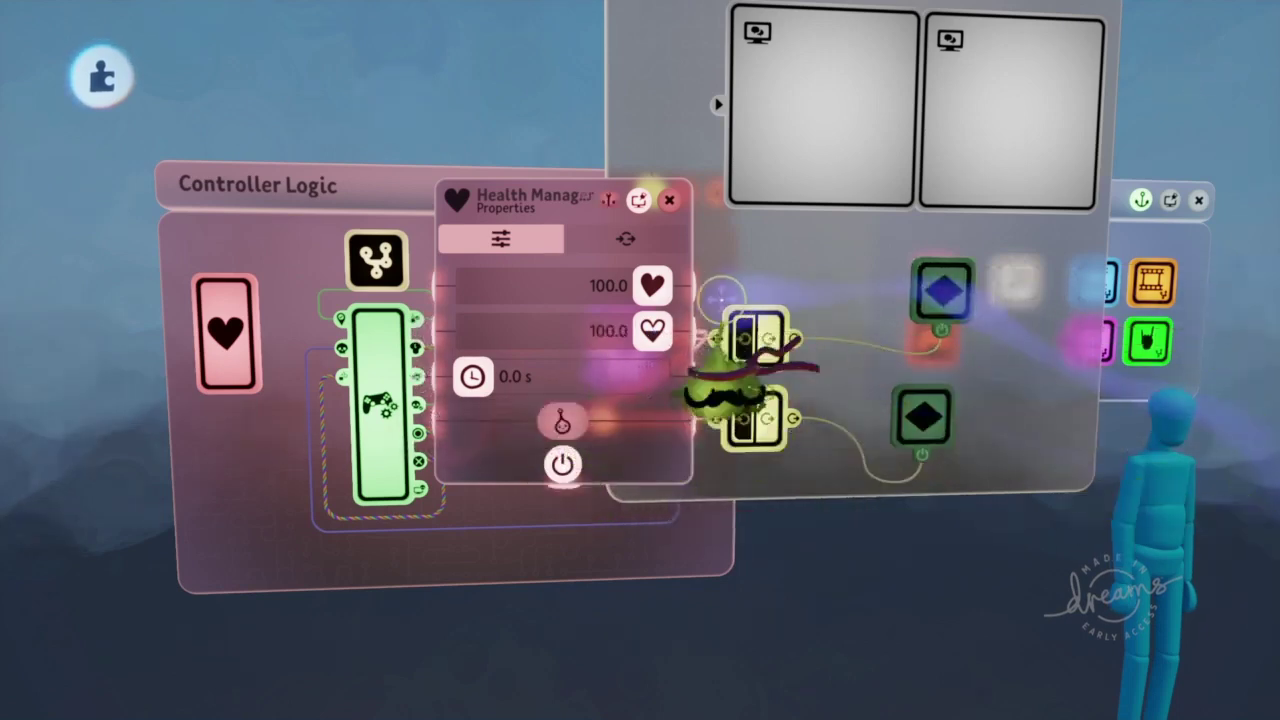
# Record the green Text Displayer's text box colour as red in the upper keyframe
pyautogui.press('space')
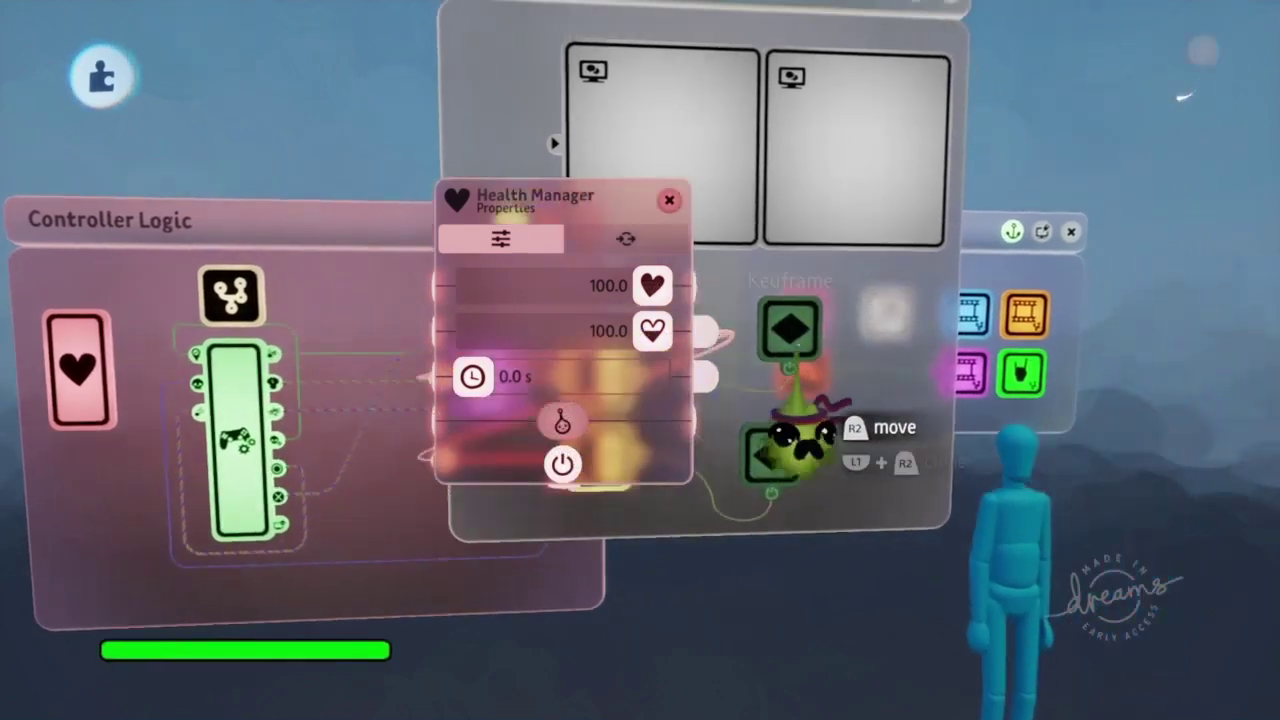
pyautogui.press('Escape')
pyautogui.click(823, 335)
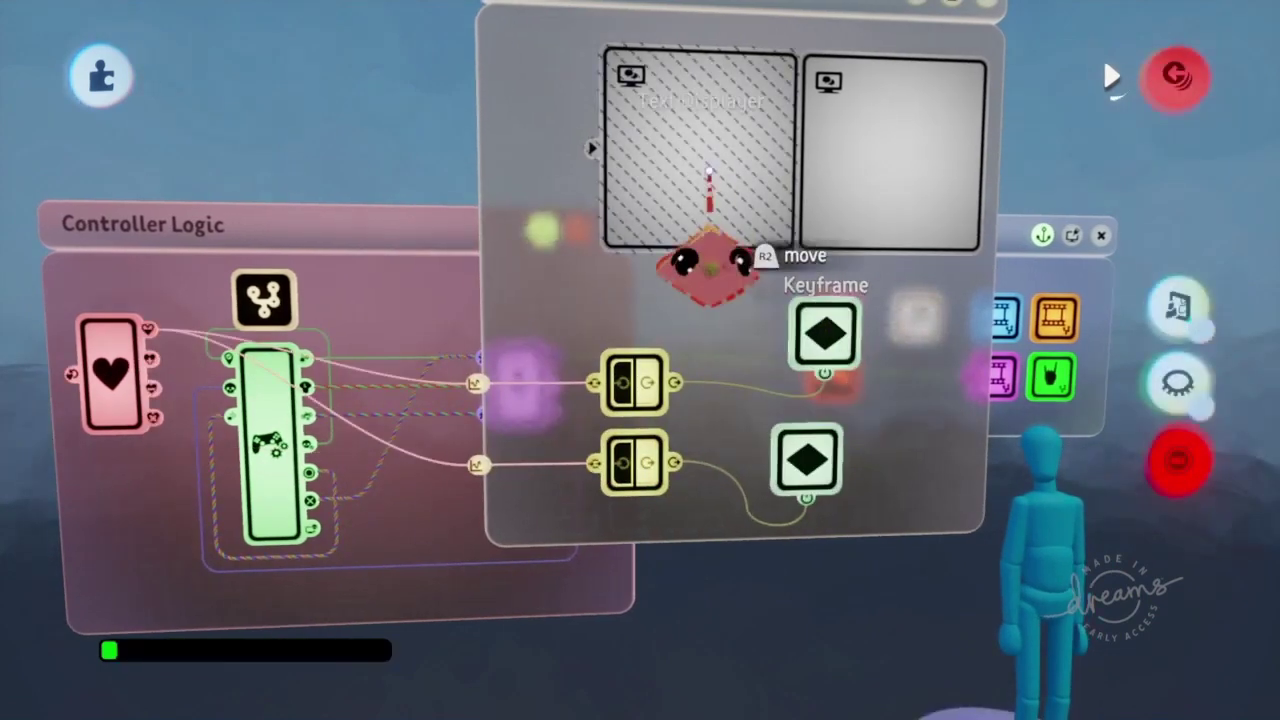
pyautogui.click(702, 168)
pyautogui.click(565, 100)
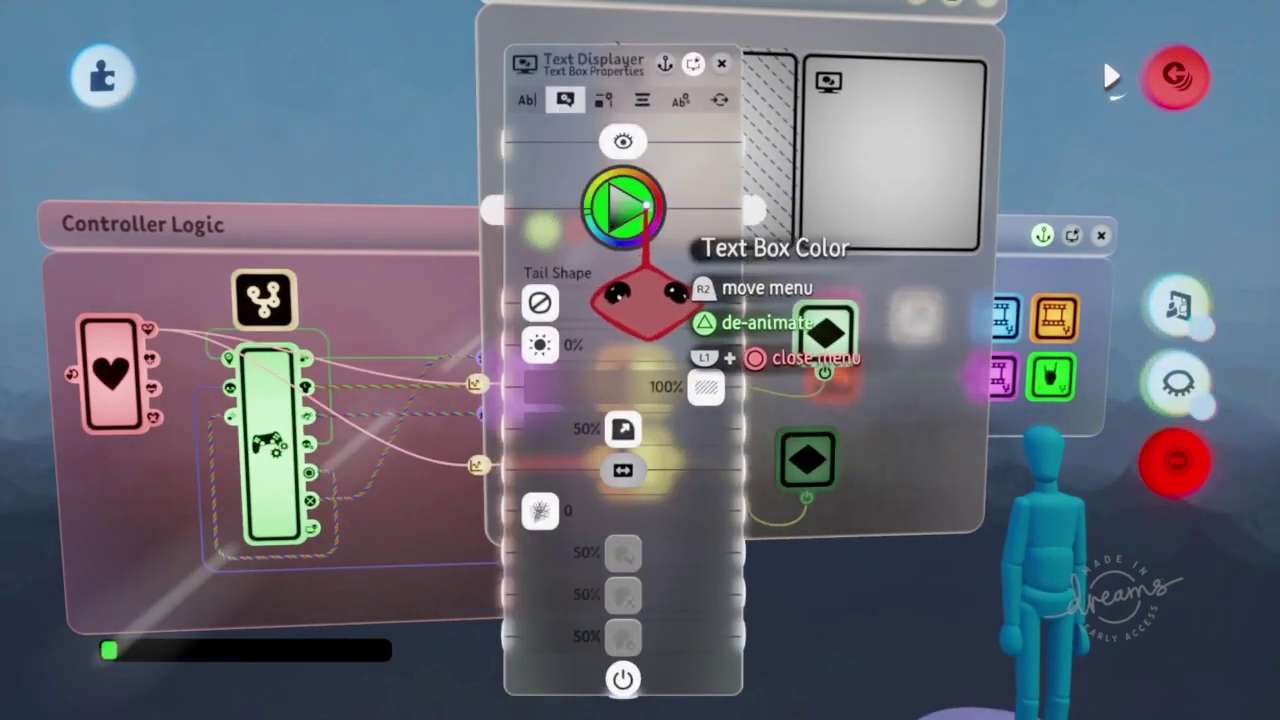
pyautogui.click(660, 212)
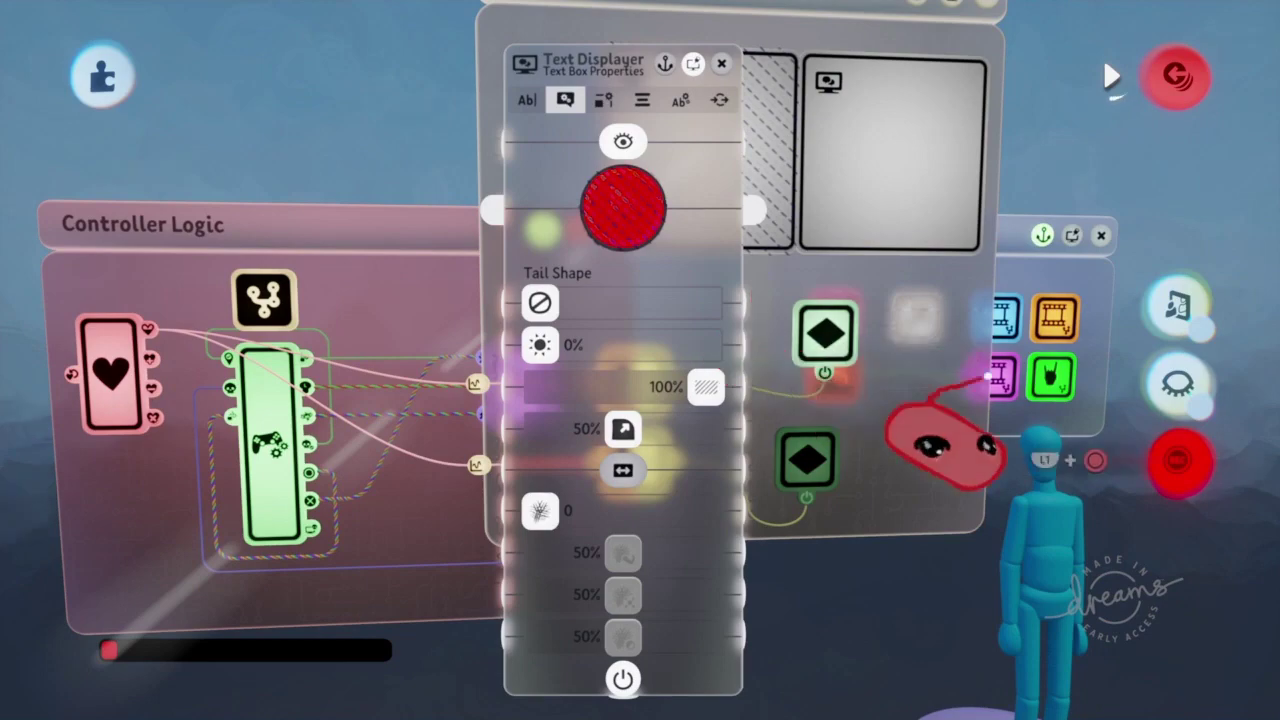
pyautogui.click(1188, 457)
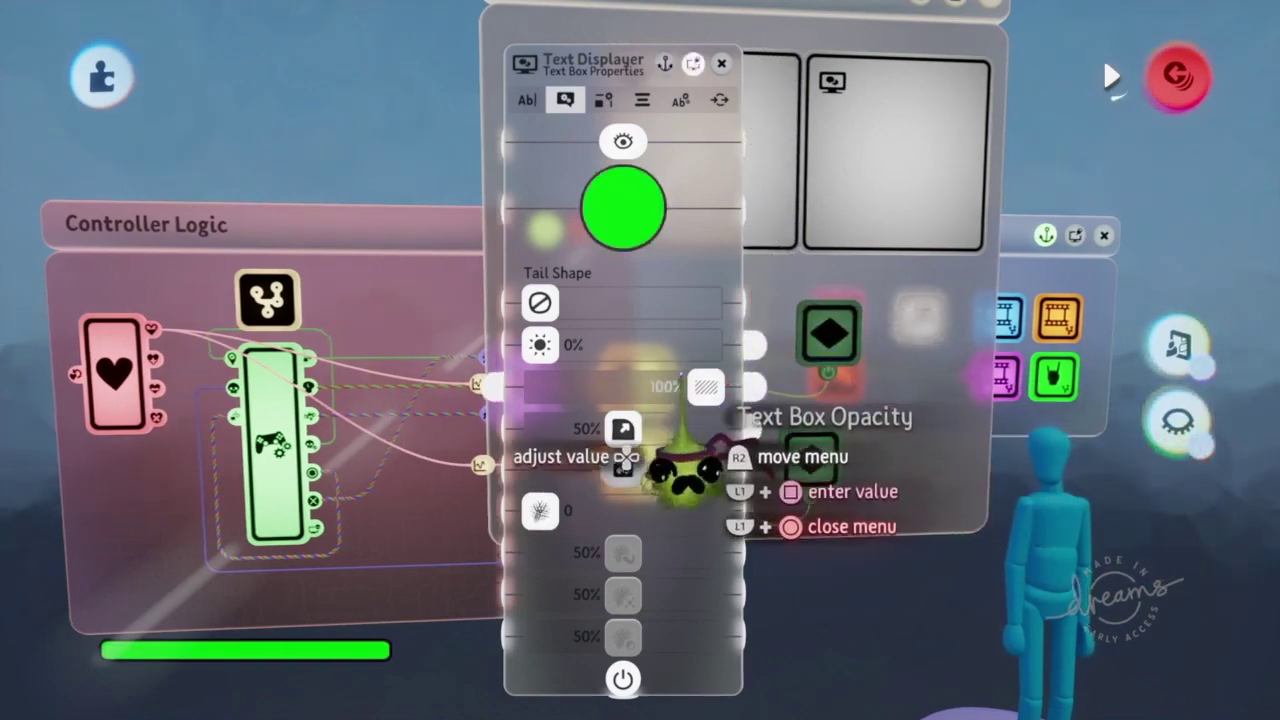
pyautogui.press('Escape')
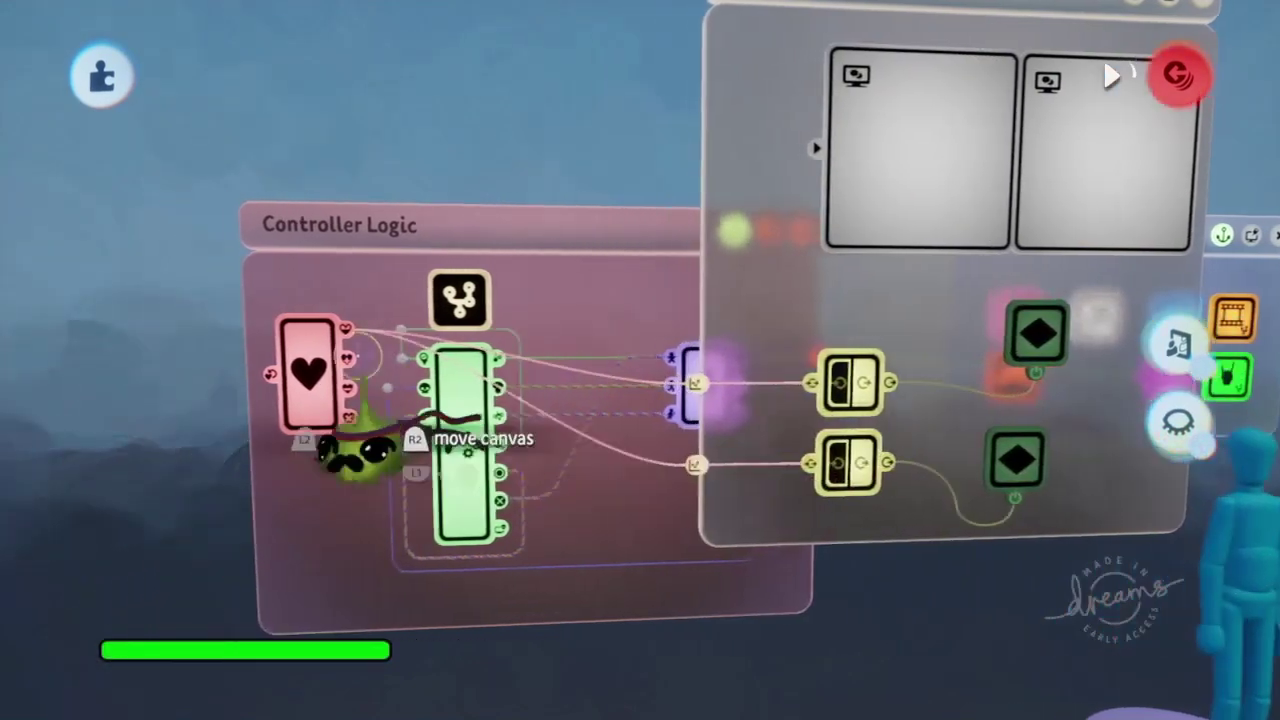
# Lower the Health Manager's current health to 4.9 to test the bar's colour blend, and undo the health changes
pyautogui.click(316, 380)
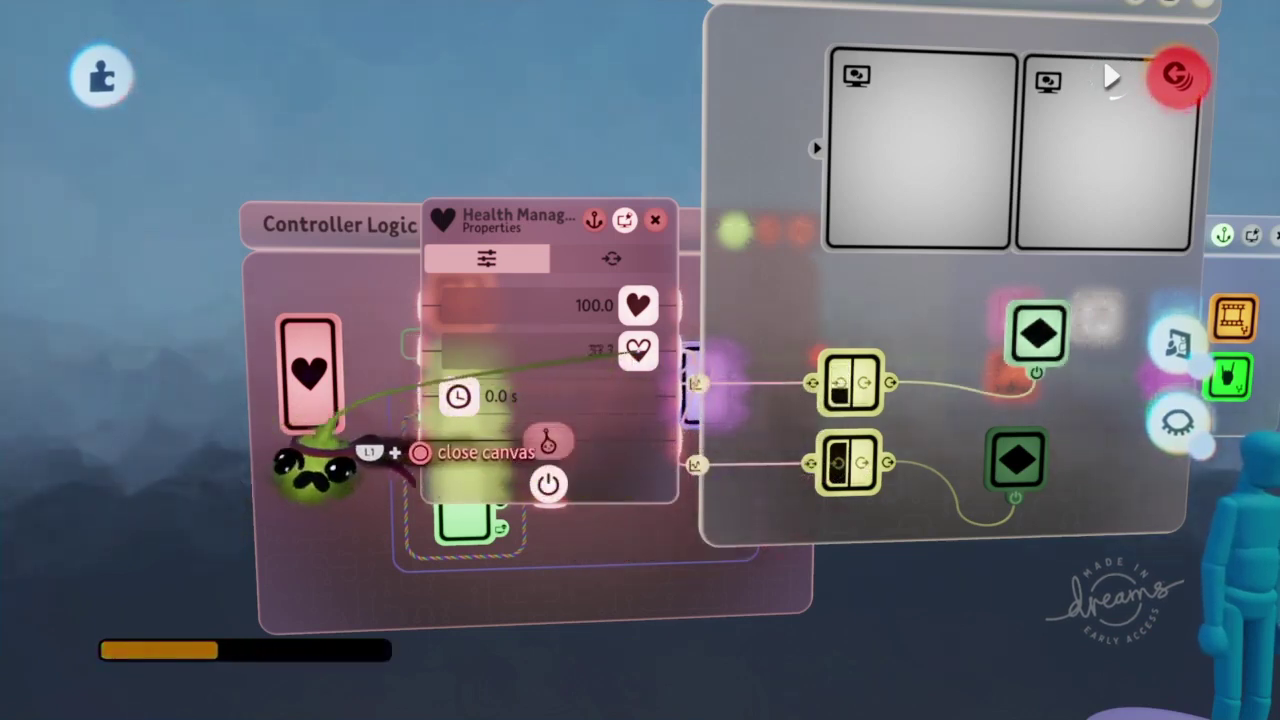
pyautogui.moveTo(325, 430)
pyautogui.mouseDown()
pyautogui.moveTo(148, 478)
pyautogui.moveTo(180, 476)
pyautogui.mouseUp()
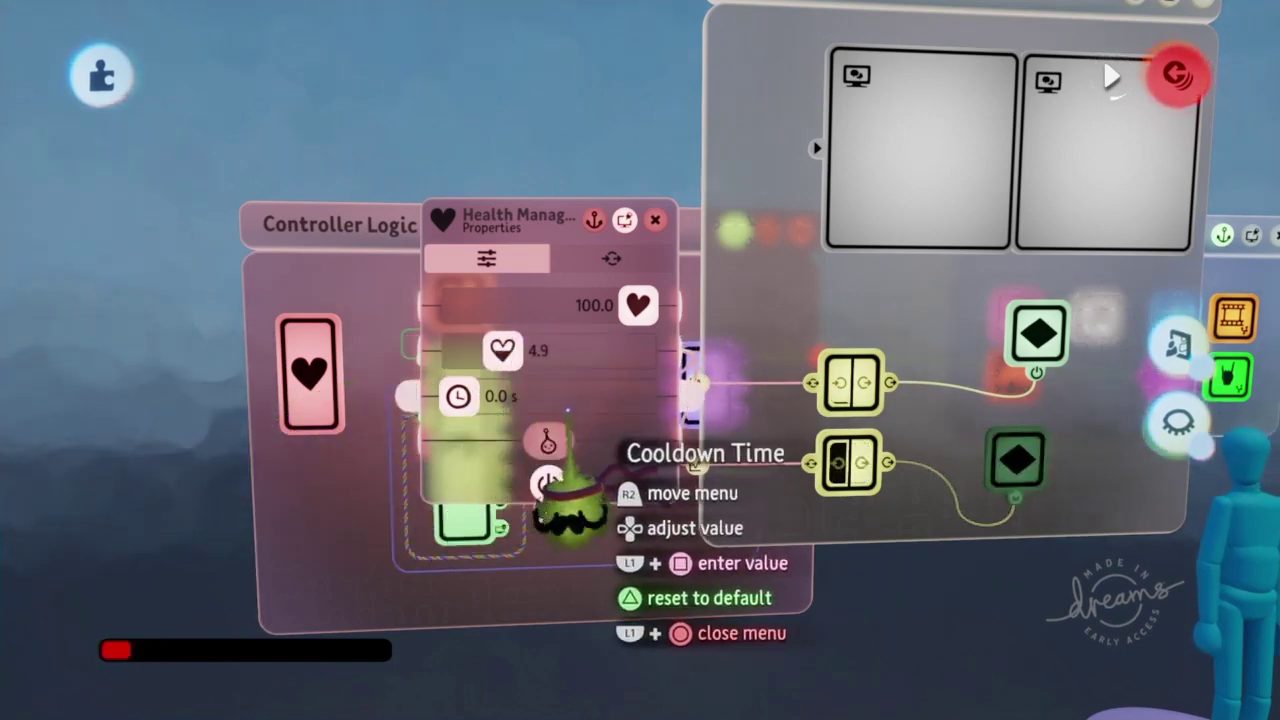
pyautogui.hotkey('ctrl', 'z')
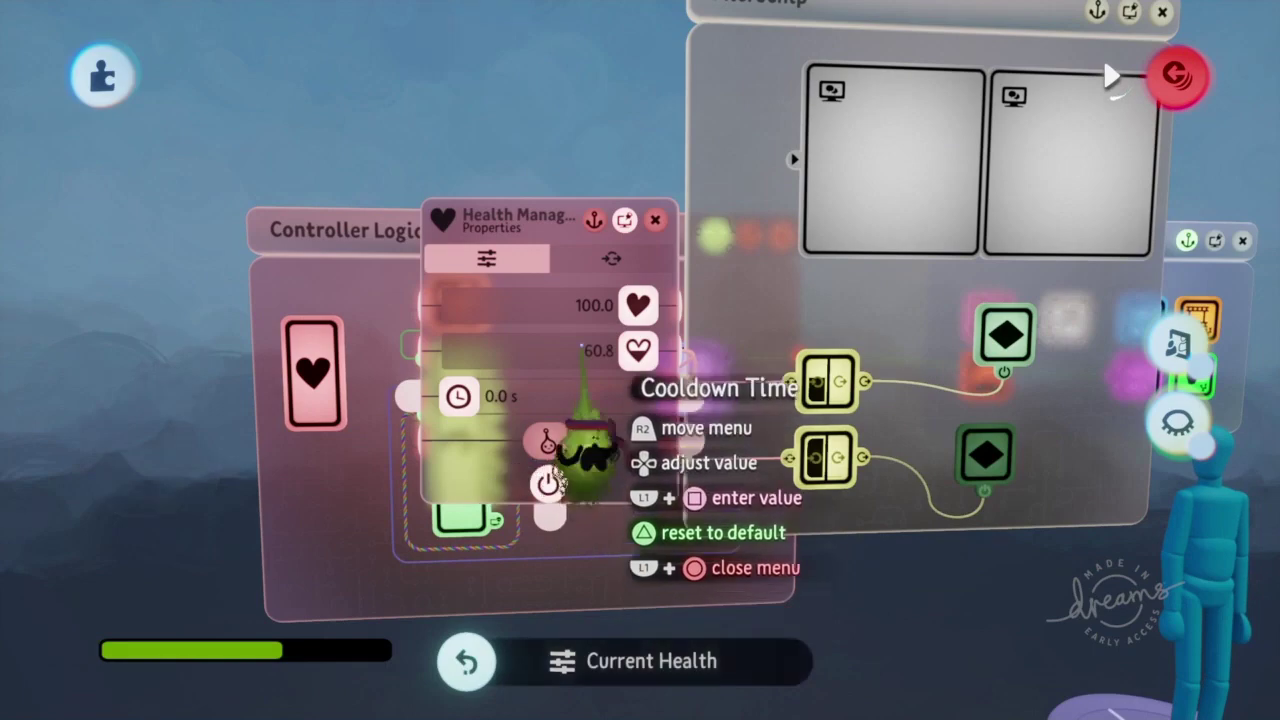
pyautogui.hotkey('ctrl', 'z')
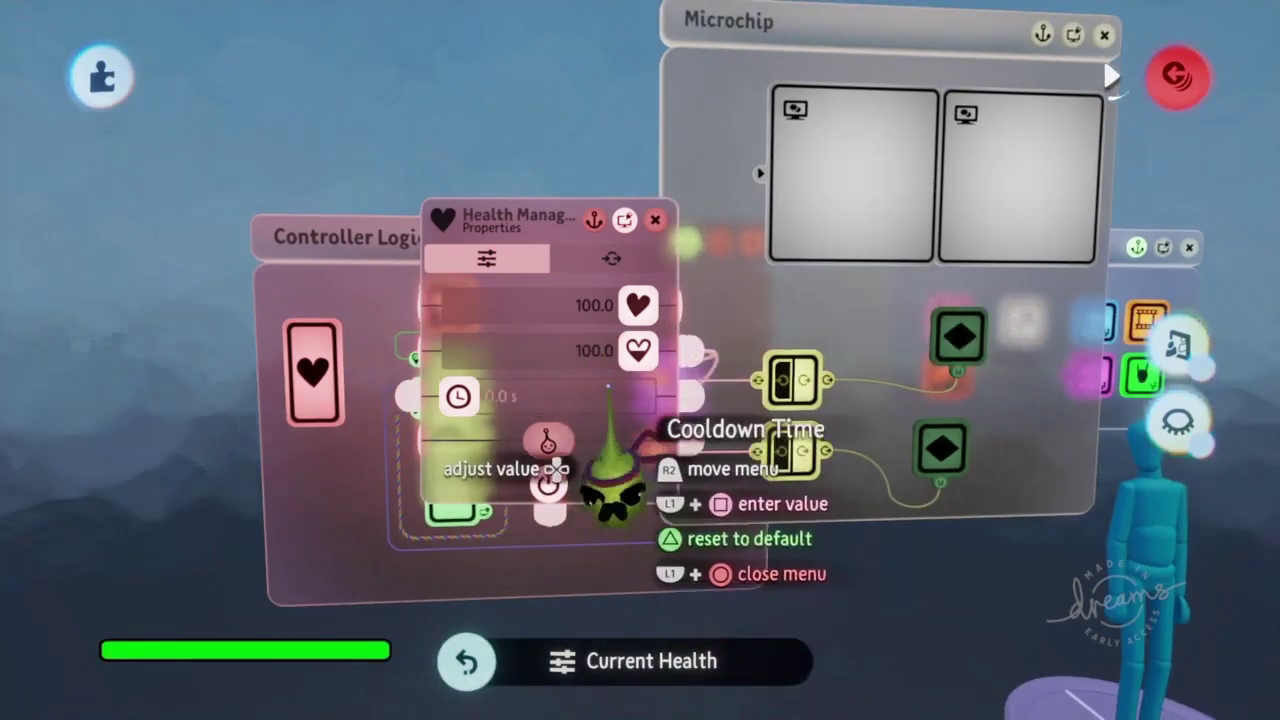
pyautogui.press('Escape')
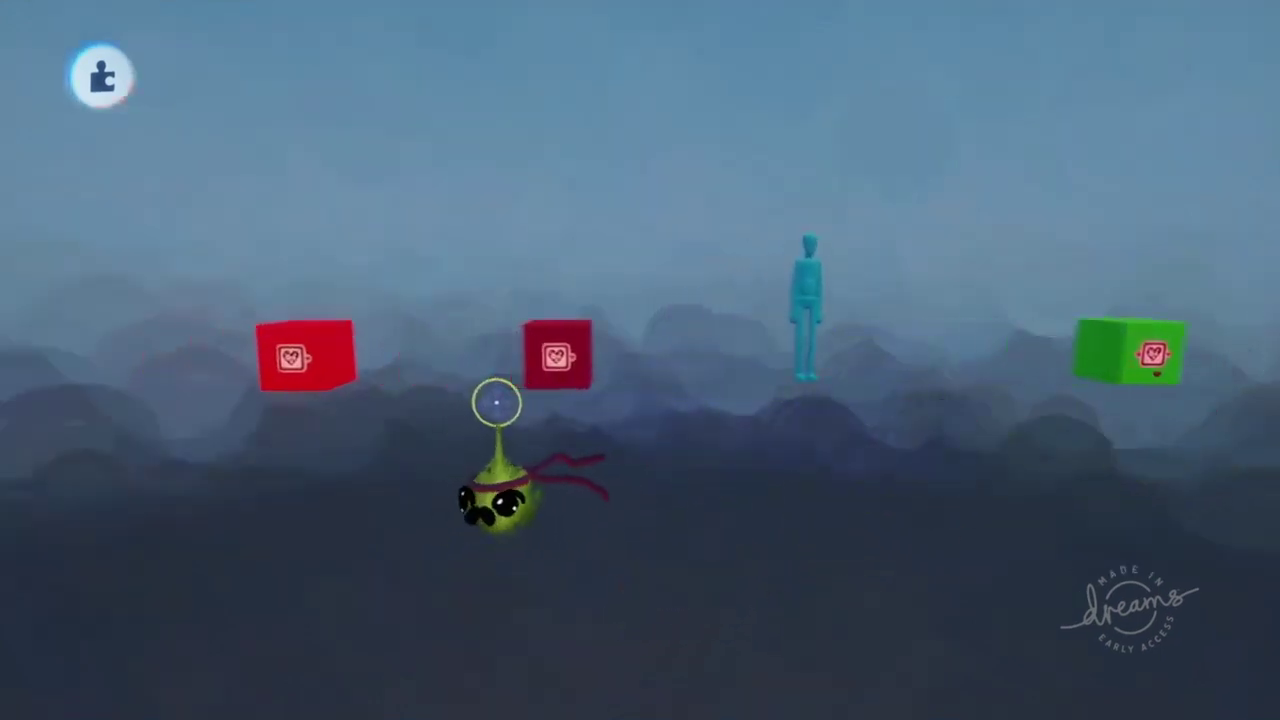
# Examine the value, Modifier Mode and Modifier Type of the Health Modifiers on the red and green cubes
pyautogui.click(486, 364)
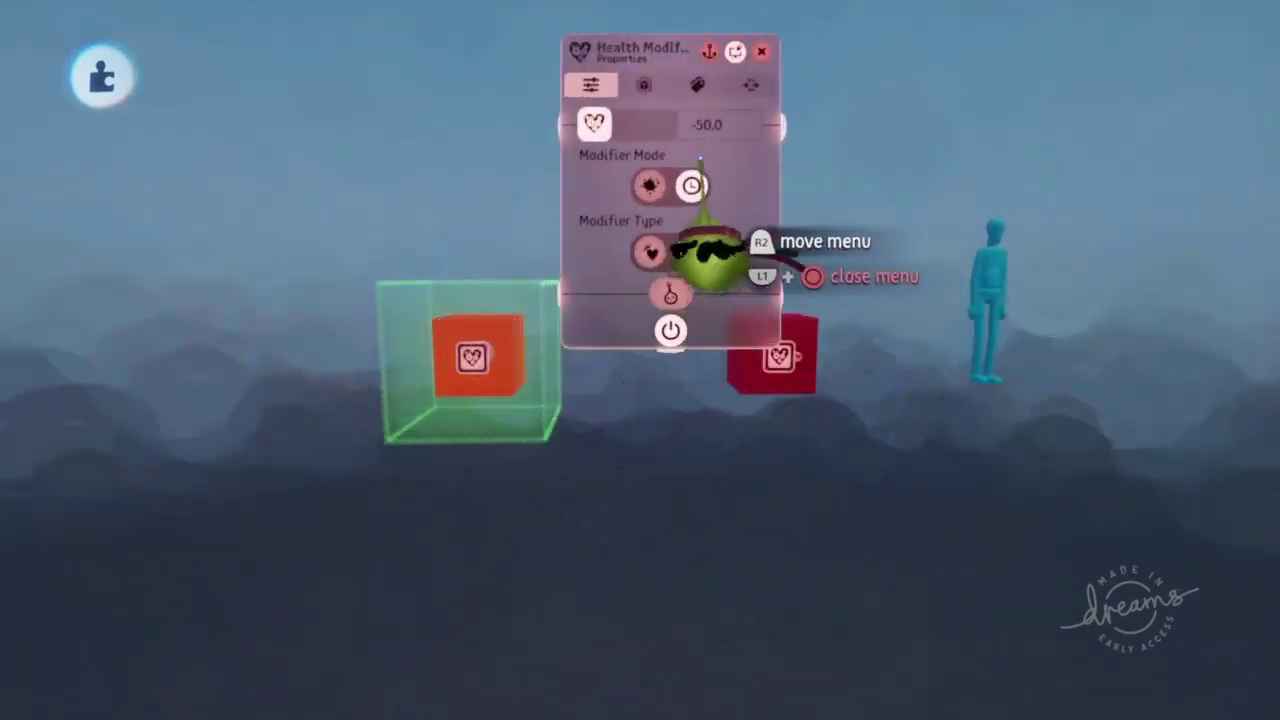
pyautogui.press('Escape')
pyautogui.moveTo(700, 384)
pyautogui.mouseDown(button='middle')
pyautogui.moveTo(660, 386)
pyautogui.moveTo(651, 360)
pyautogui.mouseUp(button='middle')
pyautogui.click(653, 345)
pyautogui.click(657, 428)
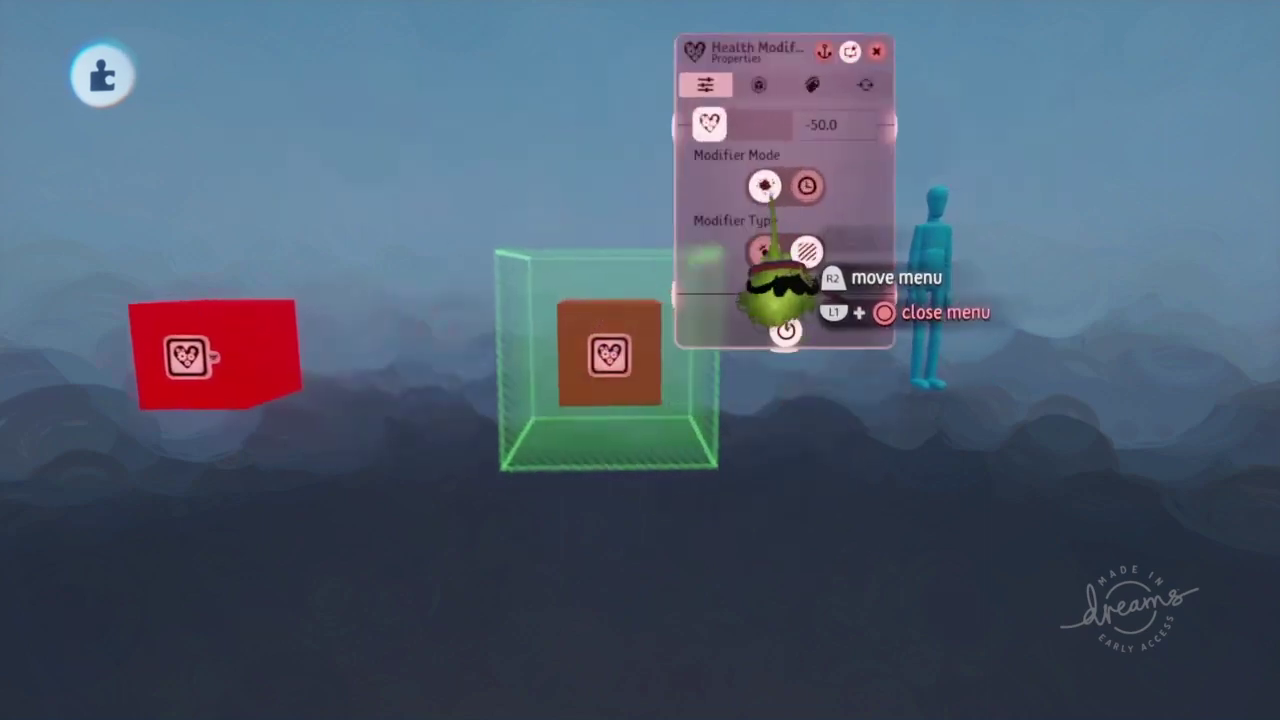
pyautogui.press('Escape')
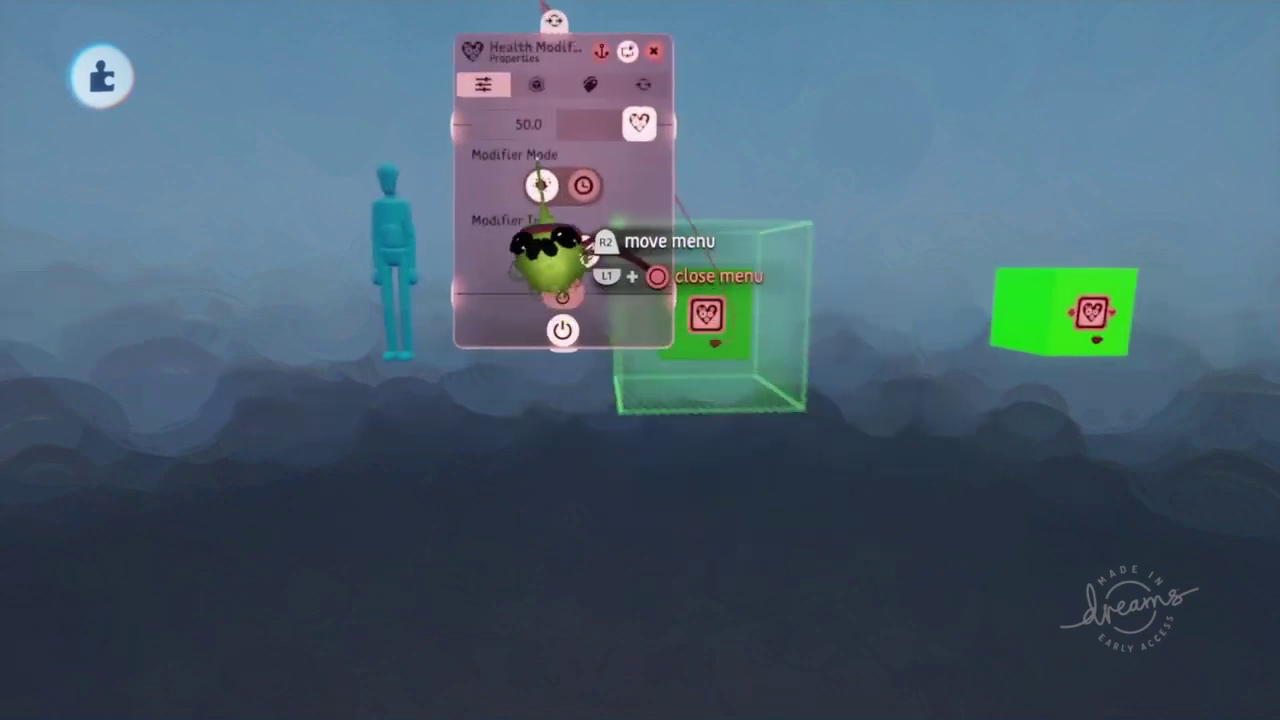
pyautogui.press('Escape')
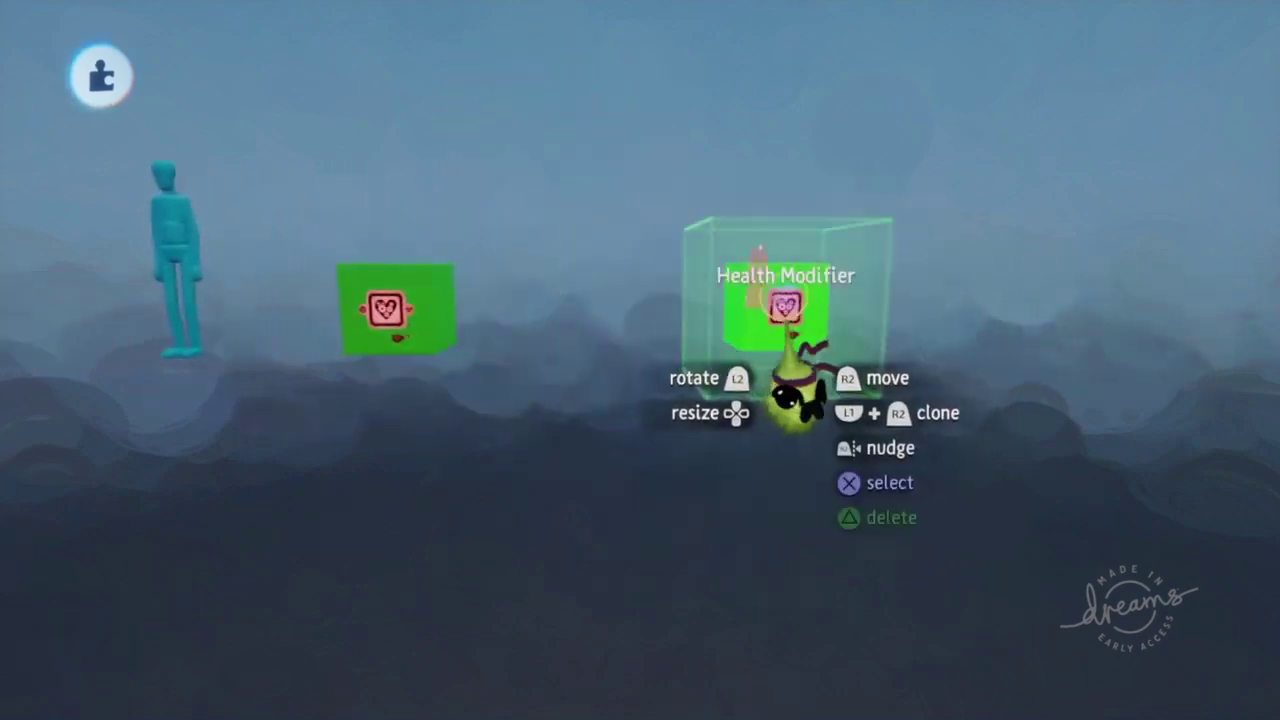
pyautogui.click(790, 395)
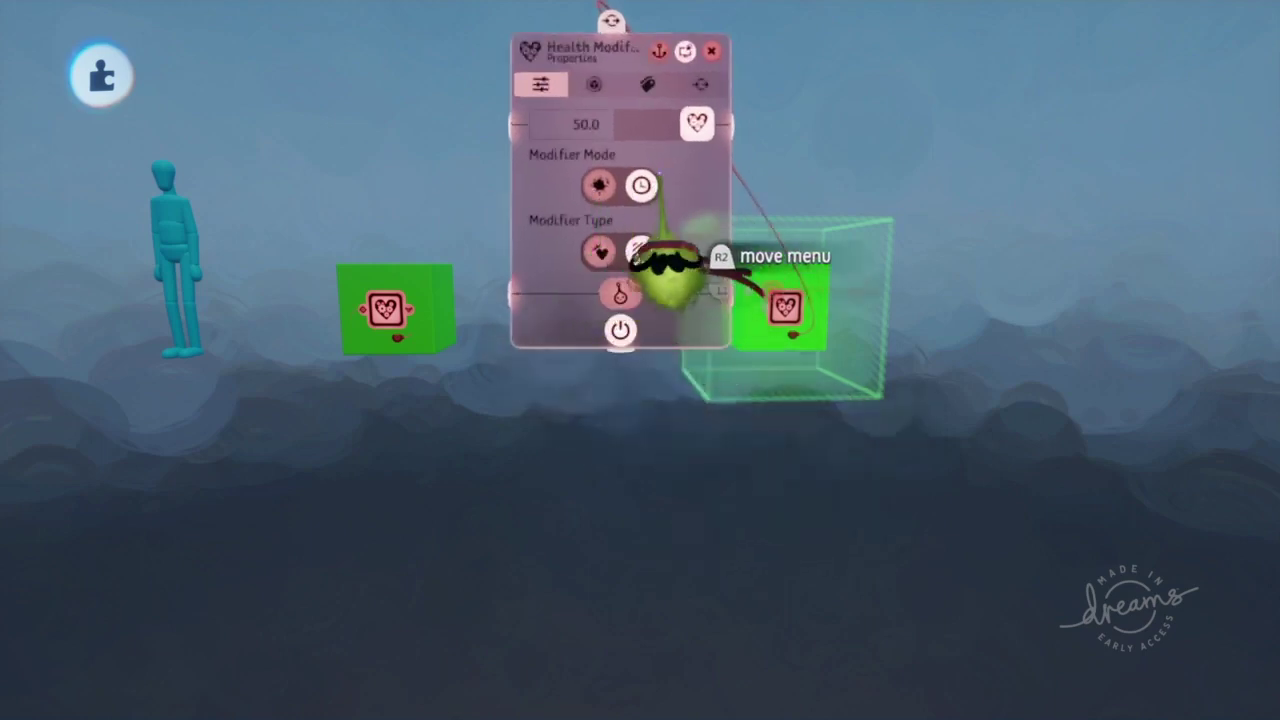
pyautogui.press('Escape')
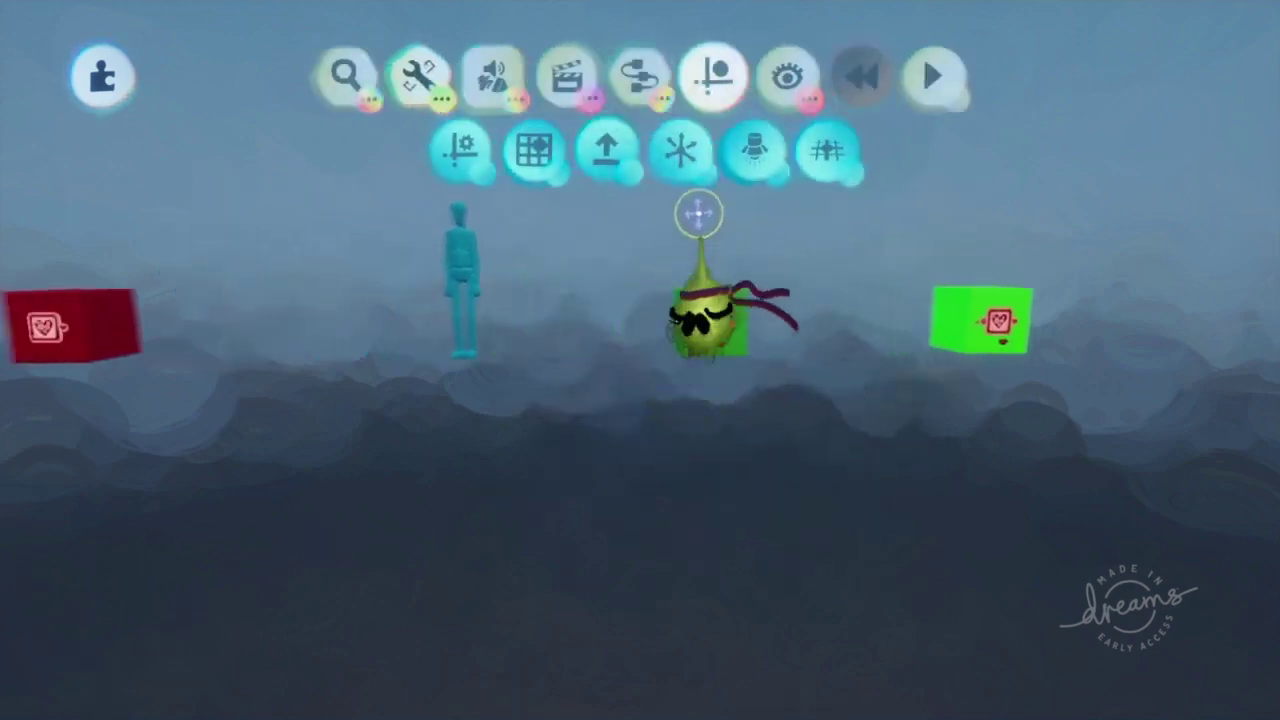
# Enter test mode, possess the puppet and walk it into the dark red cube to test the health bar
pyautogui.click(494, 77)
pyautogui.click(794, 155)
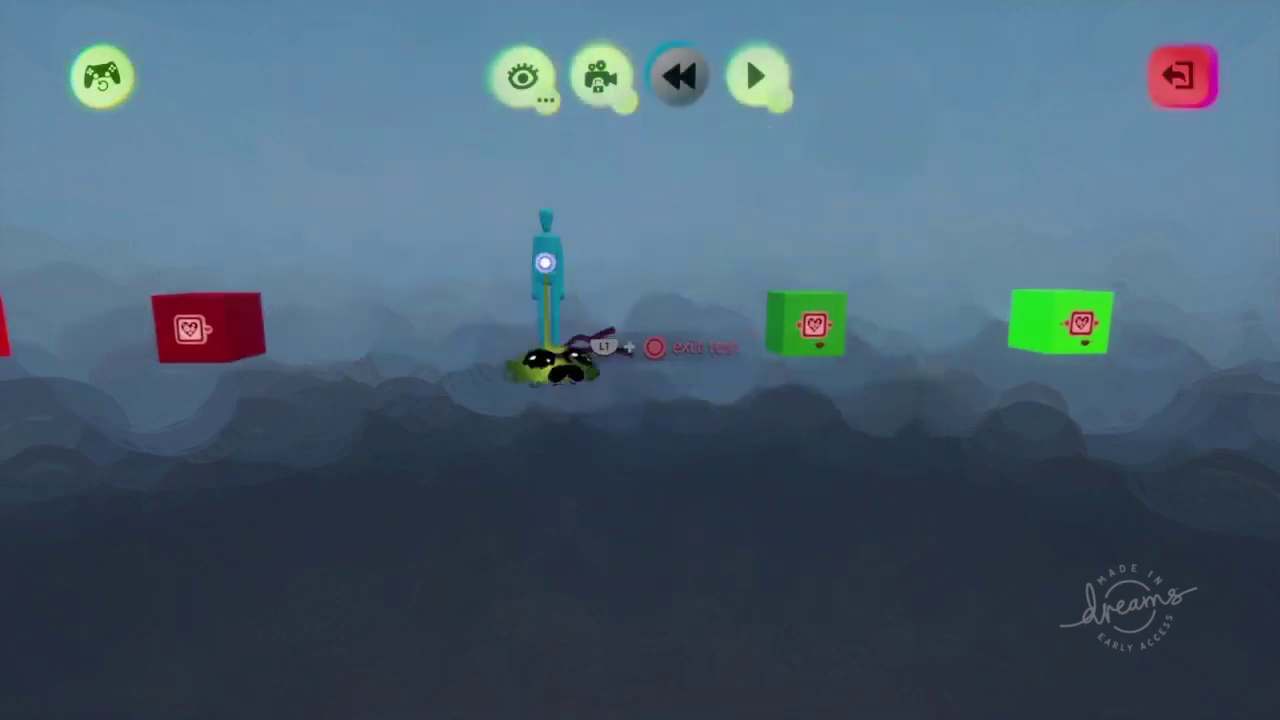
pyautogui.click(552, 365)
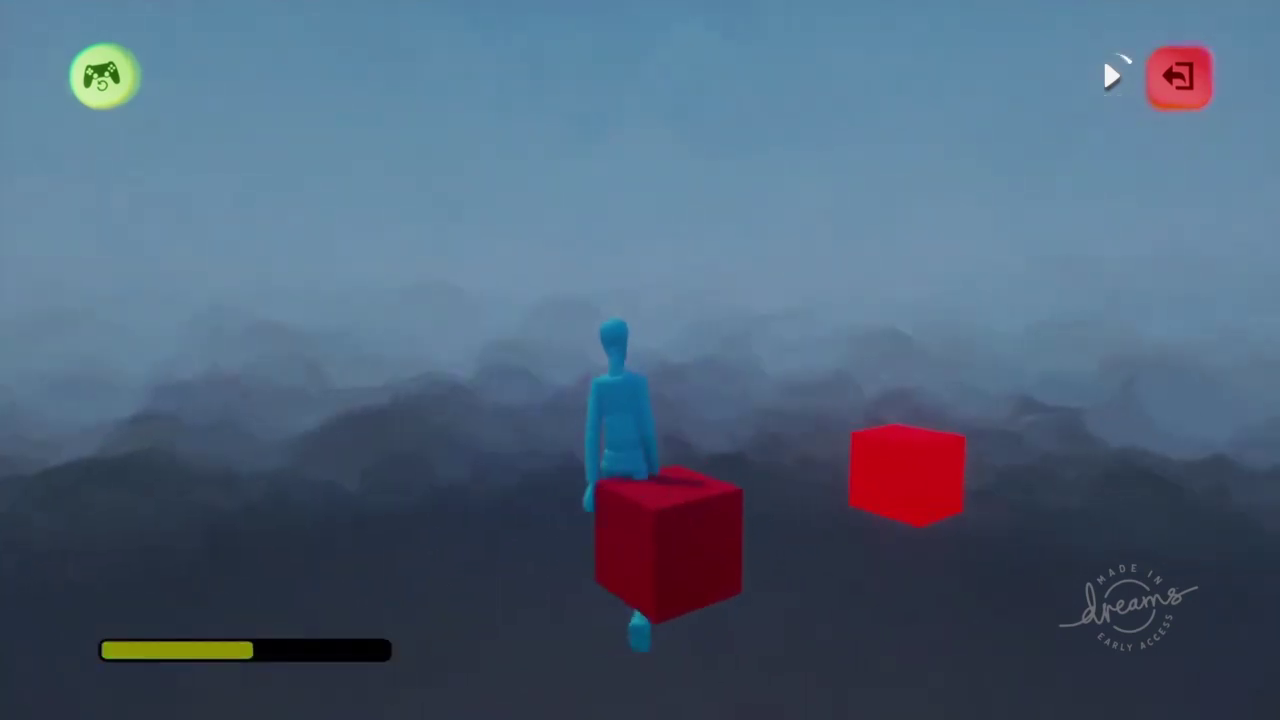